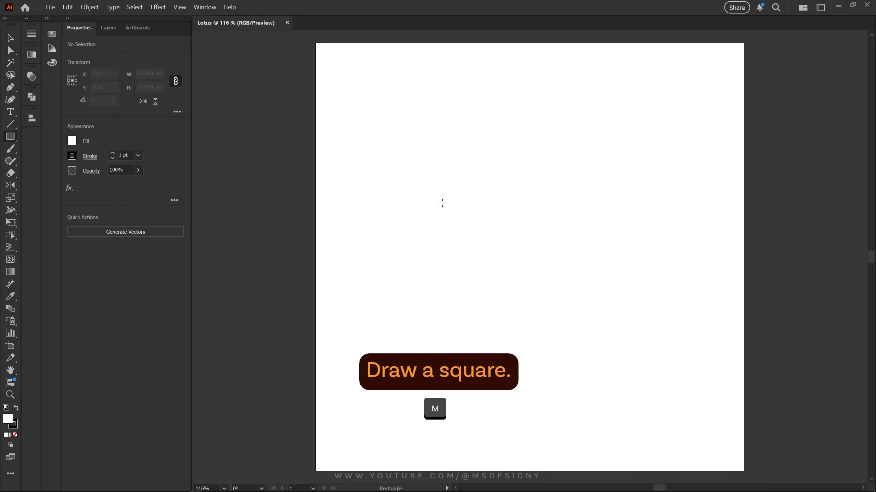
Step: Draw a square about 474 px wide on the artboard and enter the Generate Vectors prompt "A blooming pink lotus flower on large leave."
{"action": "left_click_drag", "start_coordinate": [397, 133], "coordinate": [584, 321]}
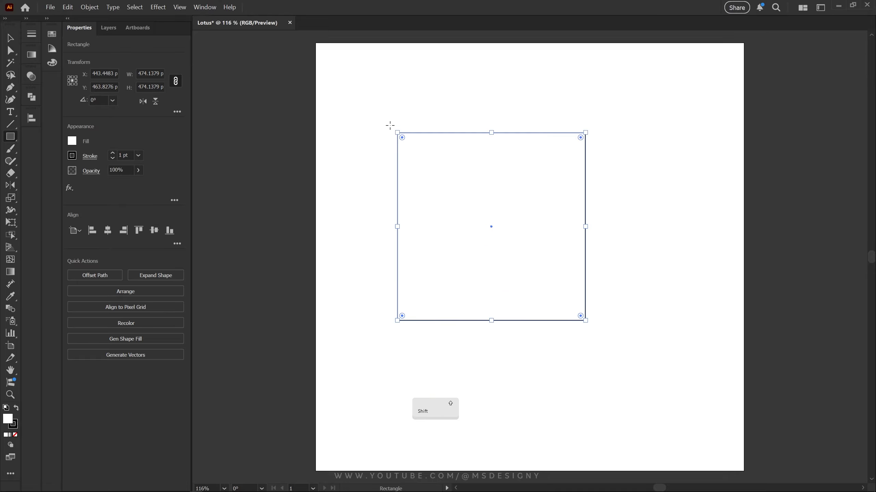
{"action": "left_click", "coordinate": [93, 355]}
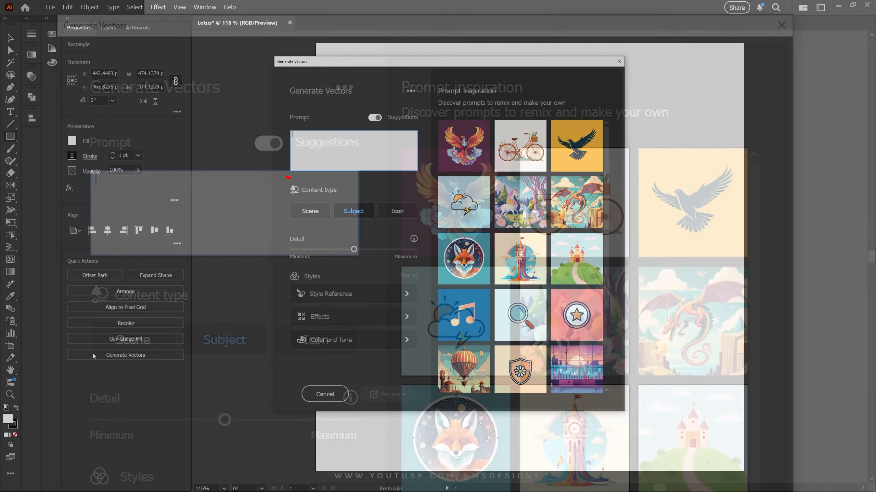
{"action": "type", "text": "A bloomi"}
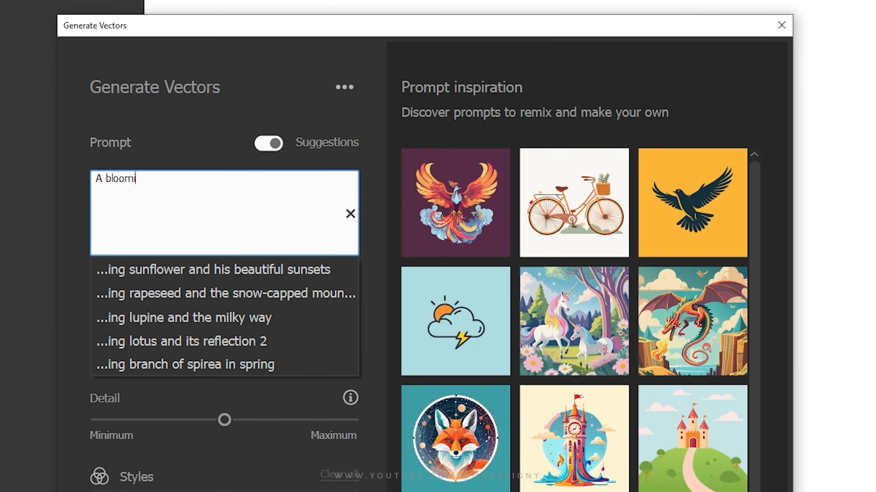
{"action": "type", "text": "ng pink lotus flower on la"}
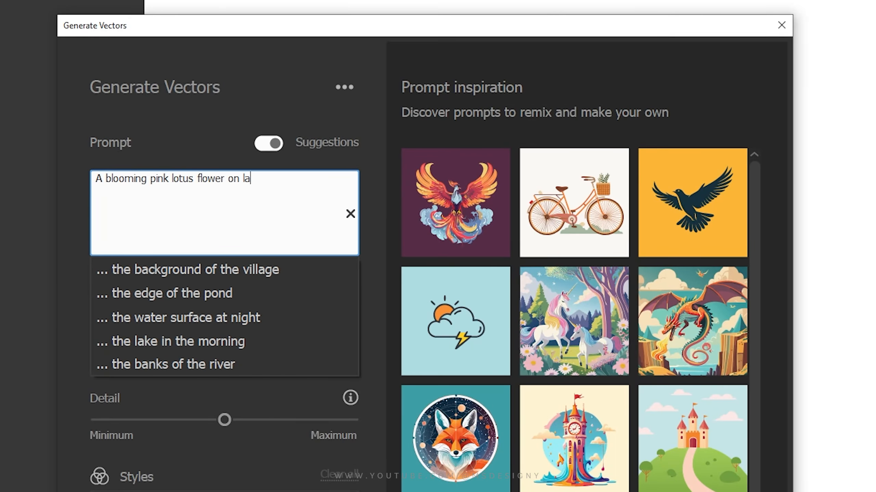
{"action": "type", "text": "rge leave"}
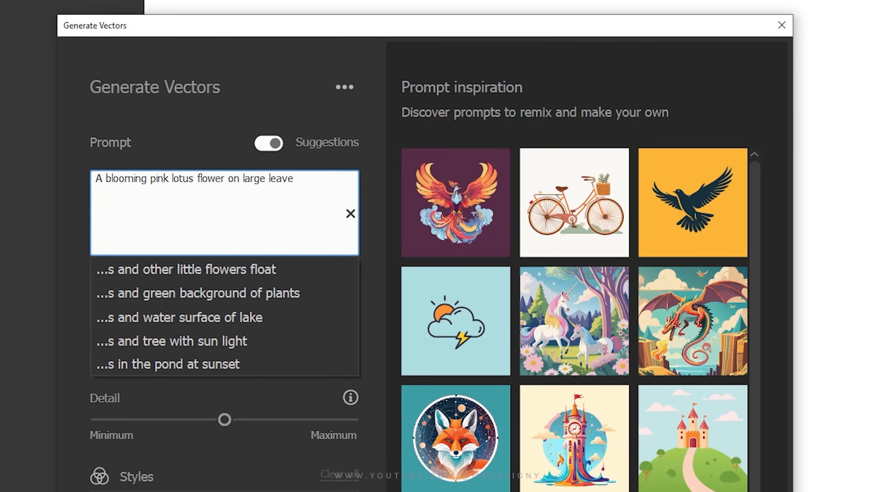
{"action": "type", "text": "."}
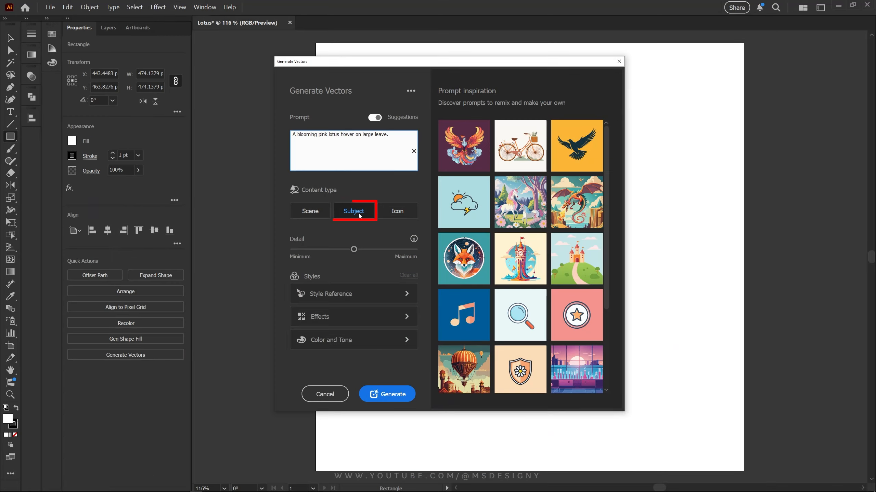
Step: Generate the vector as a Subject with maximum detail and the Flat Design, Doodle and Isometric effects
{"action": "left_click", "coordinate": [357, 214]}
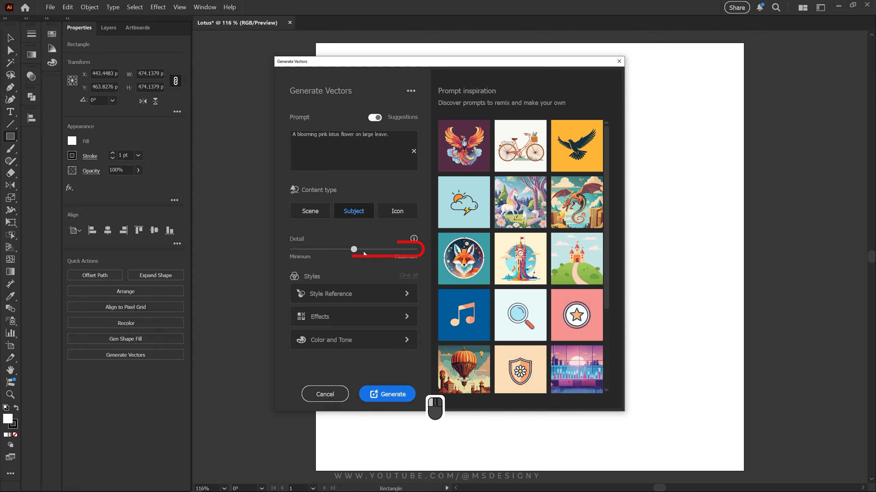
{"action": "left_click_drag", "start_coordinate": [353, 249], "coordinate": [378, 256]}
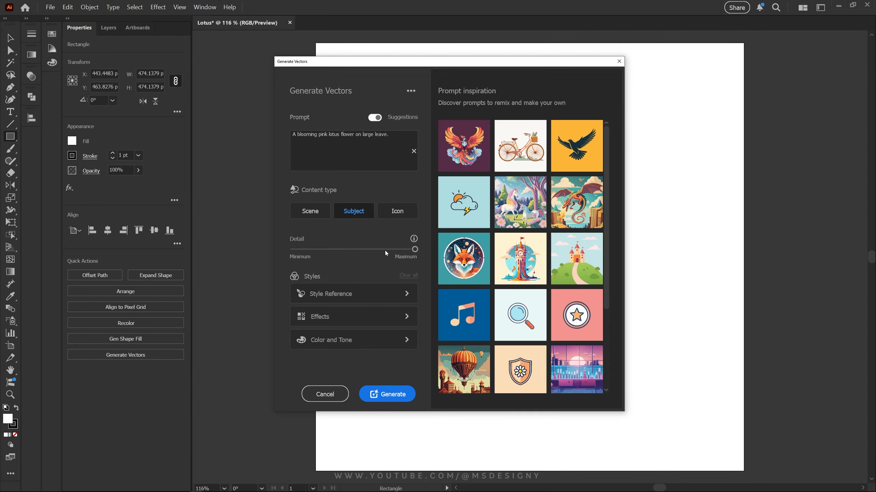
{"action": "left_click", "coordinate": [352, 322]}
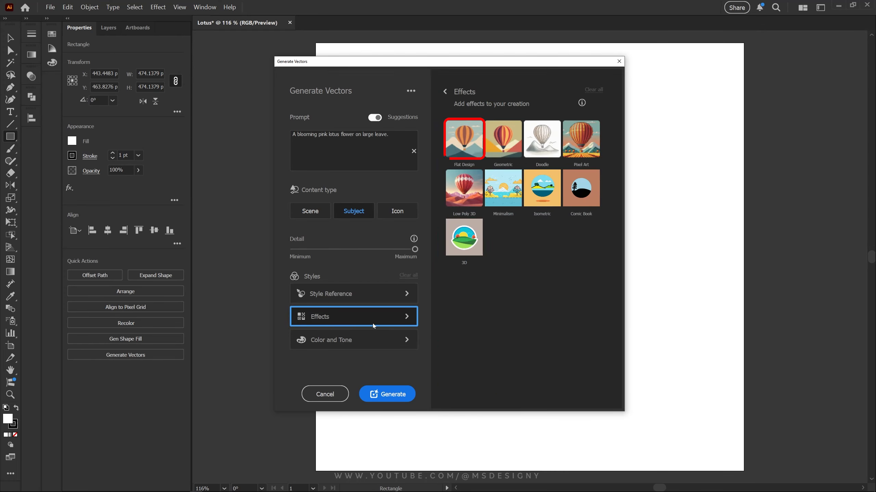
{"action": "left_click", "coordinate": [465, 143]}
{"action": "left_click", "coordinate": [542, 140]}
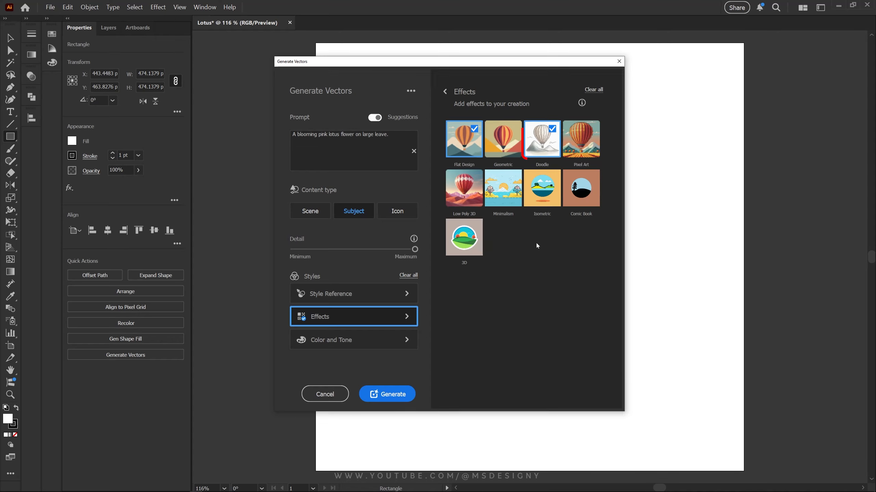
{"action": "left_click", "coordinate": [545, 197]}
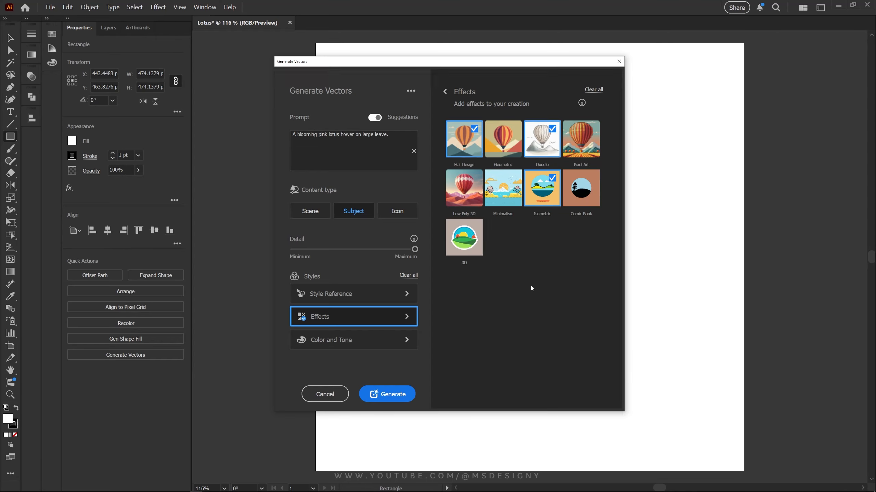
{"action": "left_click", "coordinate": [404, 395]}
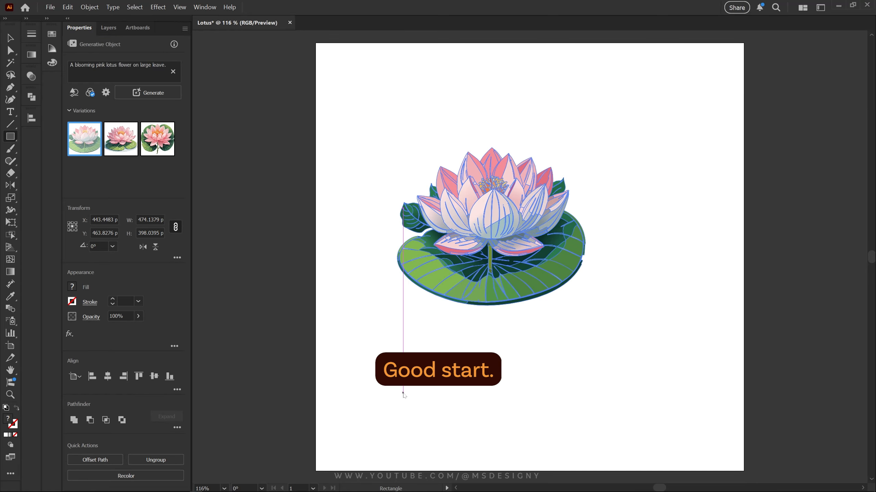
Step: Move the generated lotus off the artboard onto the empty canvas to its left
{"action": "key", "text": "v"}
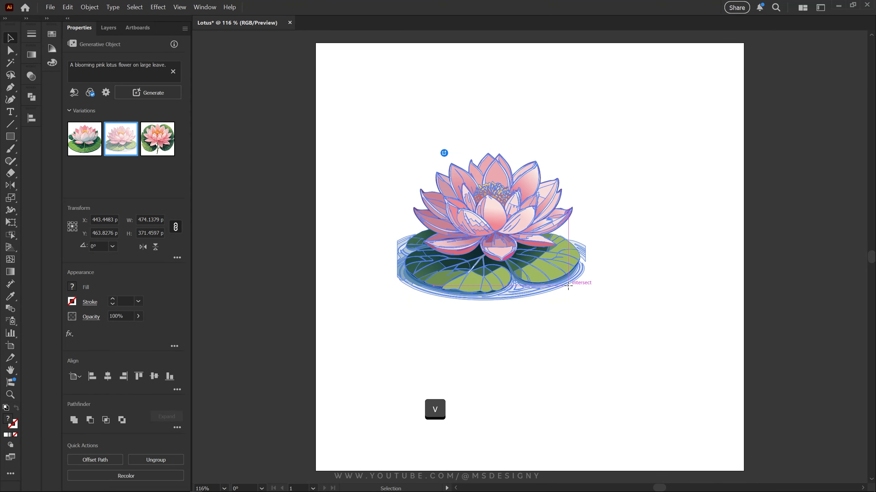
{"action": "left_click", "coordinate": [589, 352]}
{"action": "key", "text": "space"}
{"action": "left_click_drag", "start_coordinate": [326, 264], "coordinate": [372, 269]}
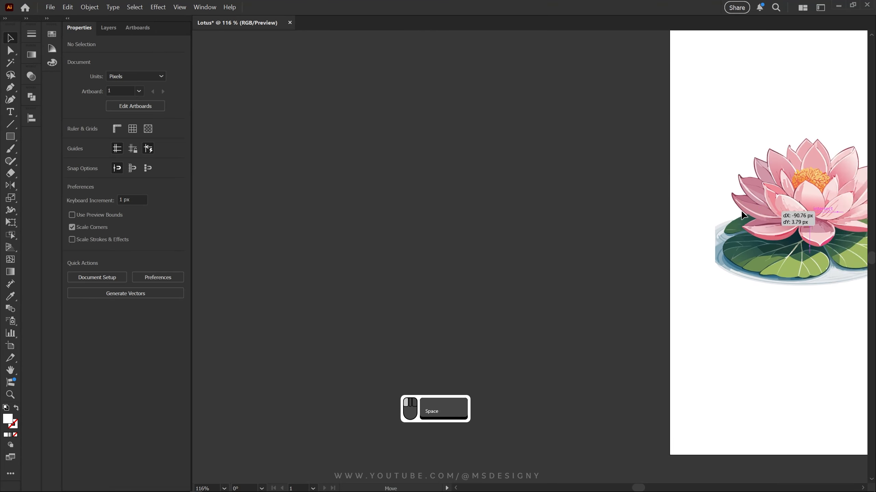
{"action": "left_click_drag", "start_coordinate": [782, 207], "coordinate": [317, 151]}
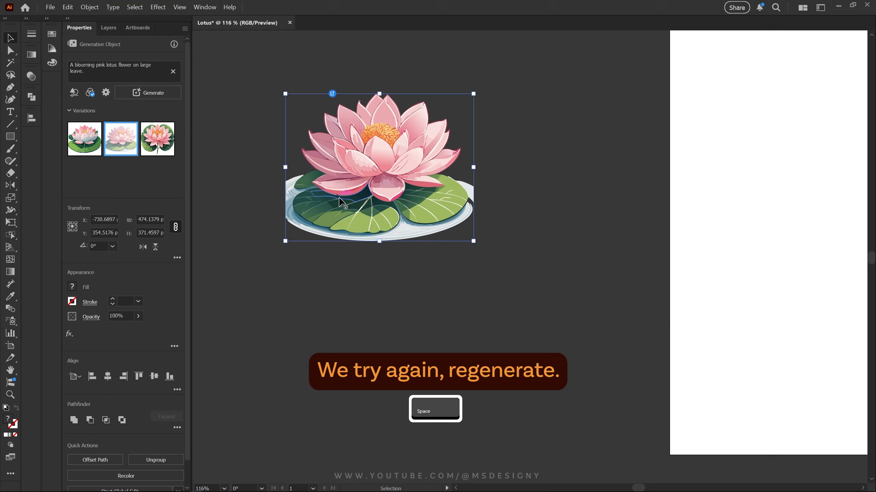
Step: Compare the three lotus variations, keep the second one, and generate another set from the same prompt
{"action": "left_click", "coordinate": [158, 139]}
{"action": "left_click", "coordinate": [86, 151]}
{"action": "left_click", "coordinate": [121, 138]}
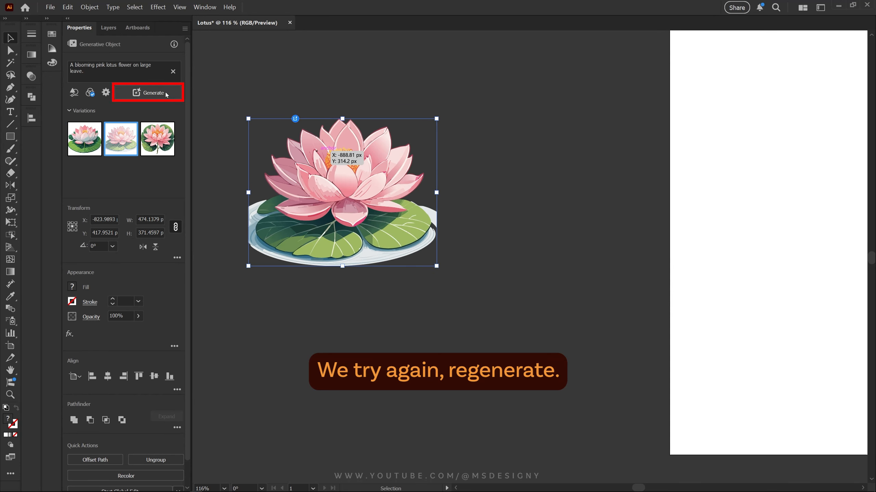
{"action": "left_click", "coordinate": [166, 93]}
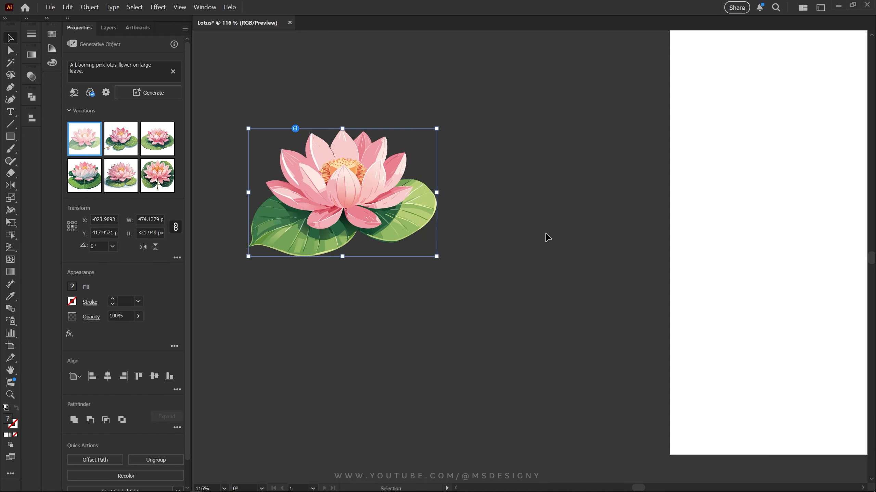
Step: Compare the new lotus variations and apply the earlier pink lotus floating on rippled water
{"action": "left_click", "coordinate": [123, 151]}
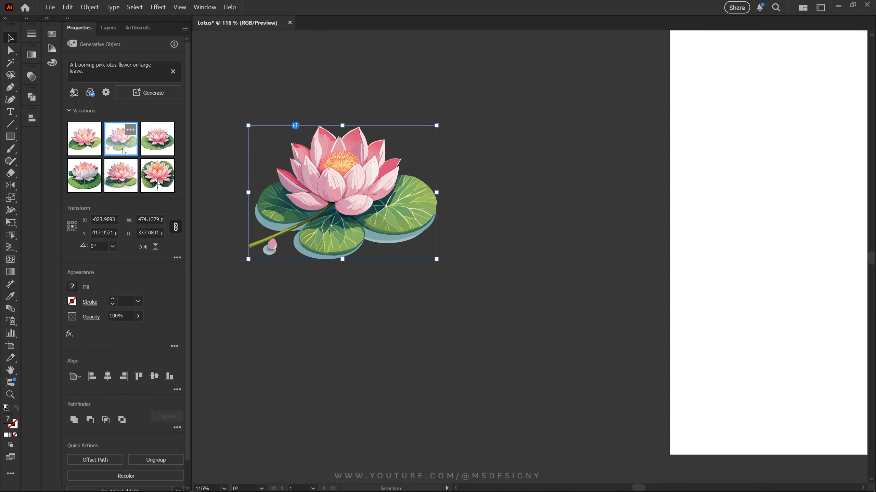
{"action": "left_click", "coordinate": [167, 150]}
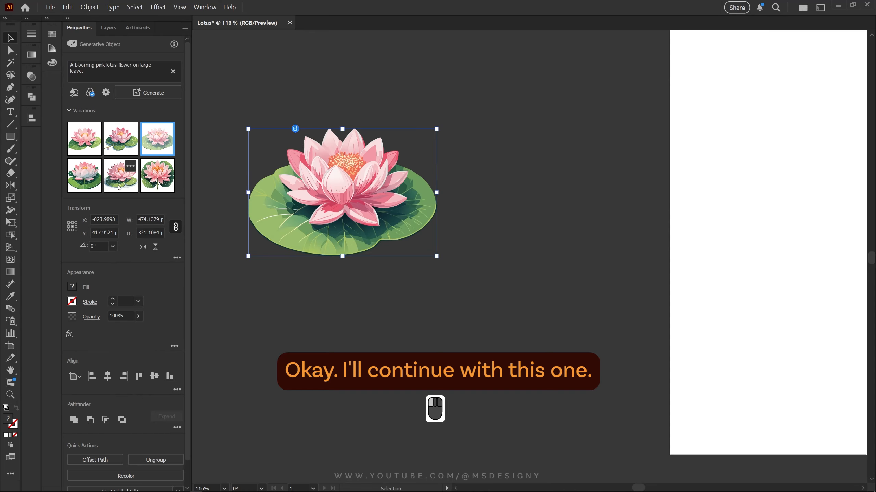
{"action": "left_click", "coordinate": [127, 188]}
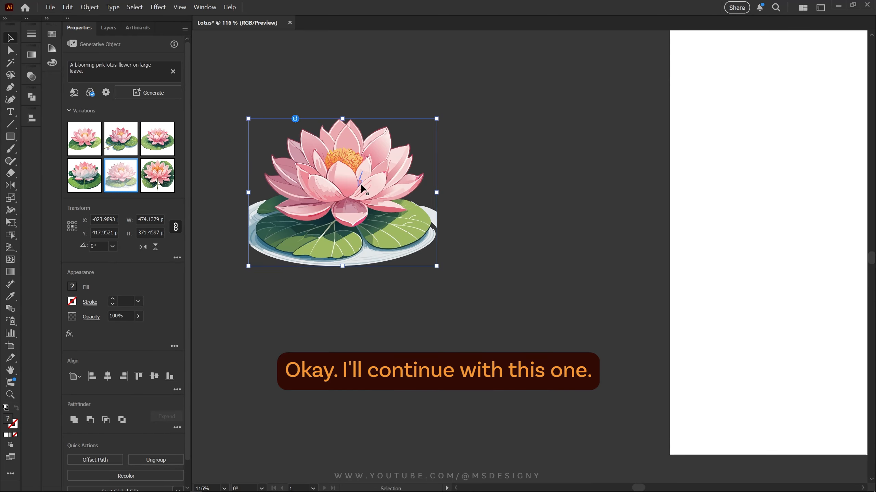
Step: Open the Save for Web (Legacy) export for the lotus artwork
{"action": "key", "text": "z"}
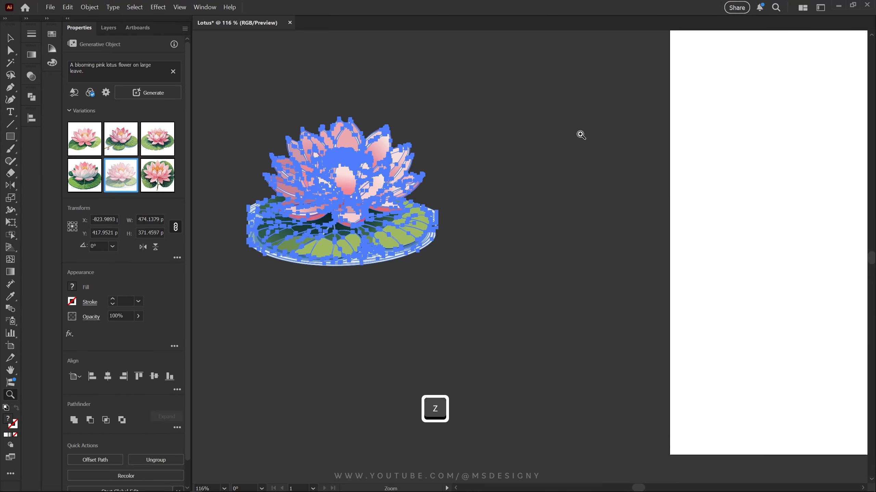
{"action": "left_click_drag", "start_coordinate": [584, 133], "coordinate": [496, 181]}
{"action": "key", "text": "space"}
{"action": "left_click_drag", "start_coordinate": [495, 182], "coordinate": [293, 198]}
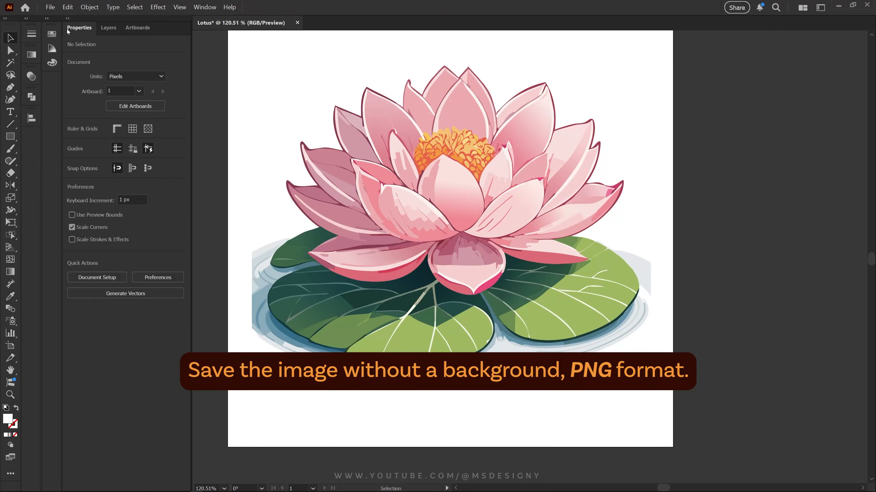
{"action": "left_click", "coordinate": [50, 7]}
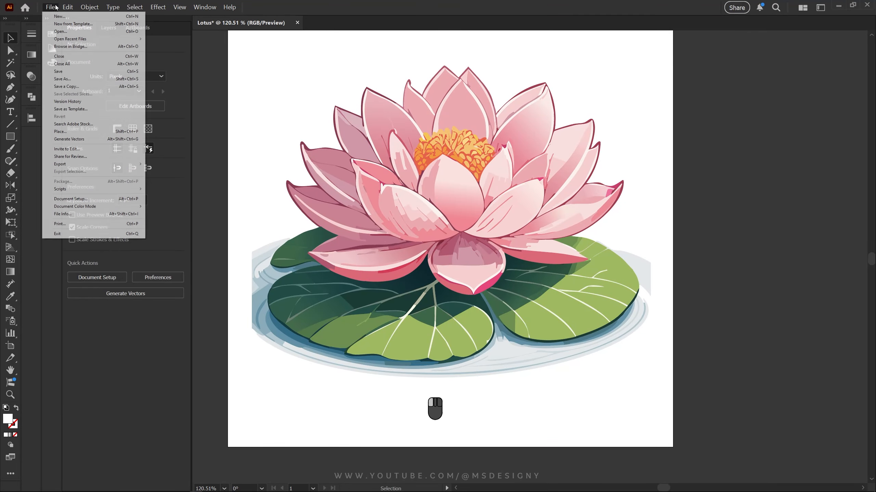
{"action": "mouse_move", "coordinate": [114, 166]}
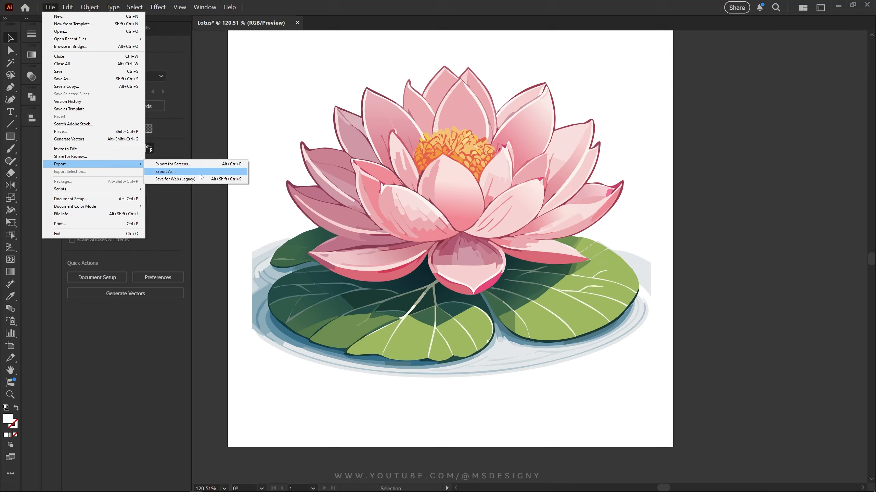
{"action": "left_click", "coordinate": [176, 179]}
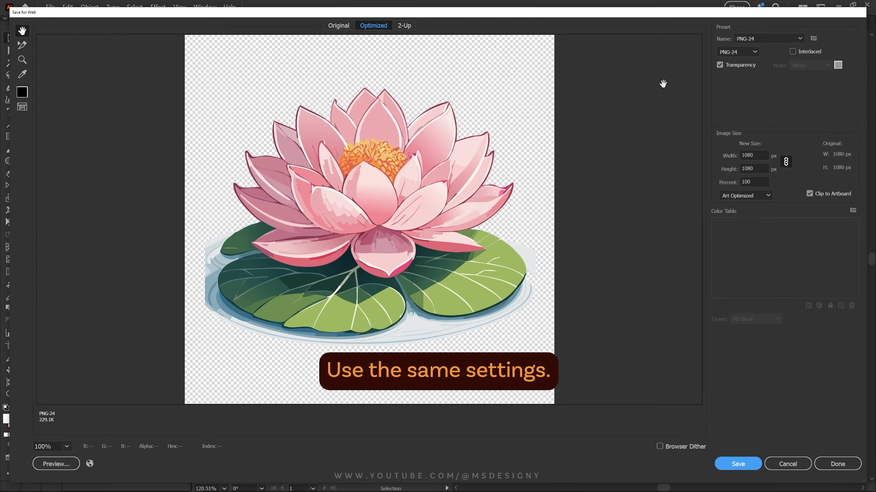
Step: Set the export preset and file format to PNG-24, keeping transparency enabled
{"action": "left_click", "coordinate": [778, 39]}
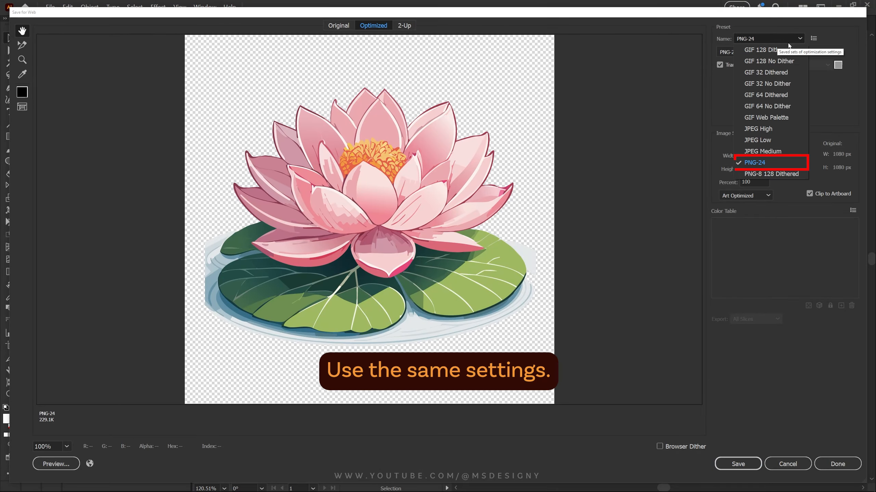
{"action": "left_click", "coordinate": [774, 165]}
{"action": "left_click", "coordinate": [738, 51]}
{"action": "left_click", "coordinate": [745, 96]}
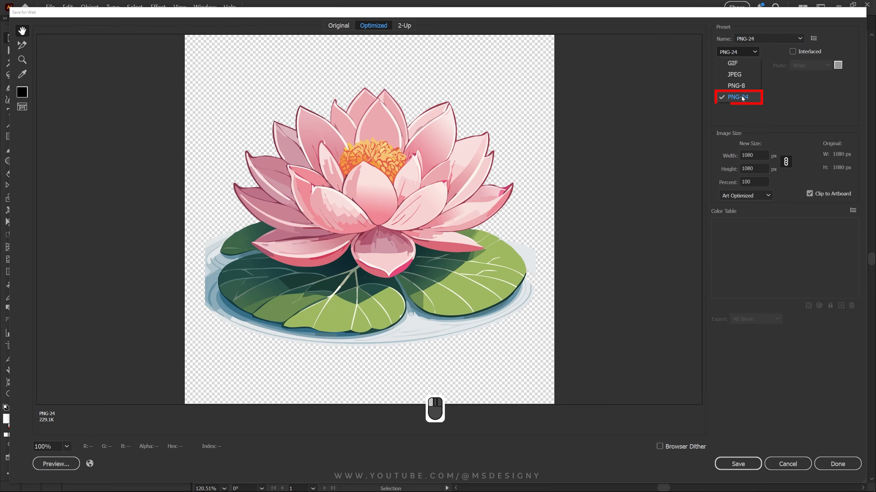
{"action": "left_click", "coordinate": [720, 66]}
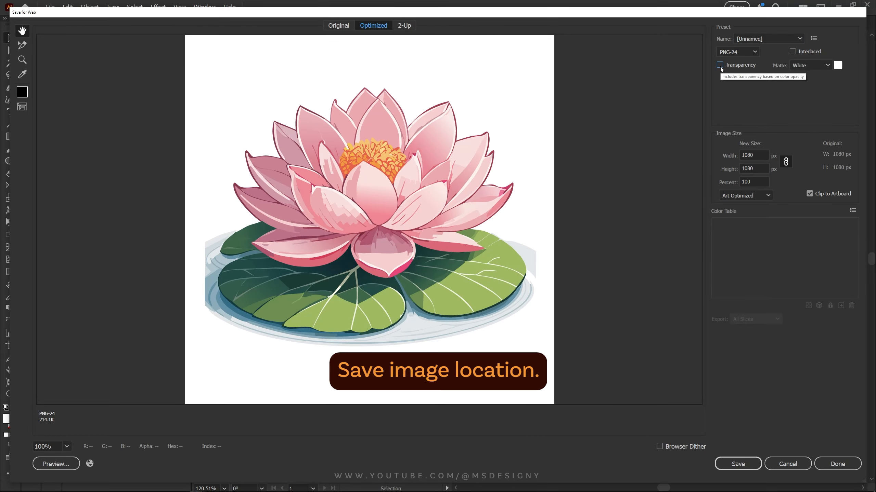
{"action": "left_click", "coordinate": [720, 66]}
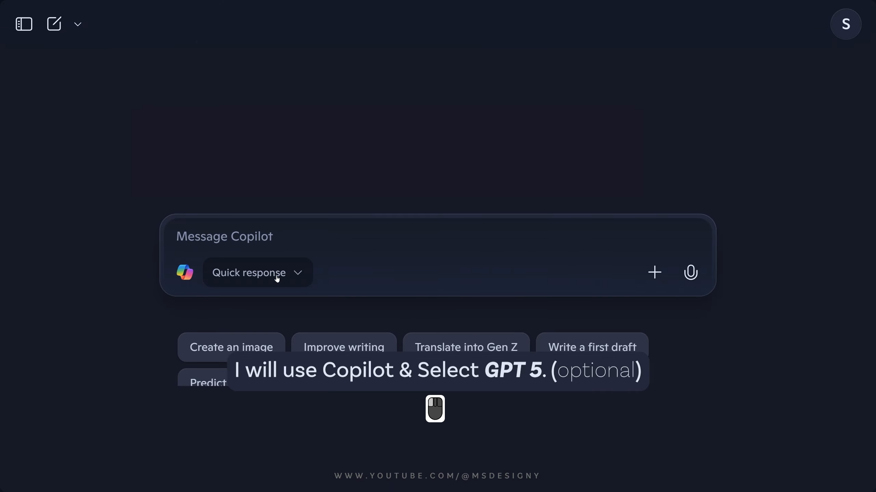
Step: In Copilot, switch the response mode to Smart (GPT-5) and attach Lotus.png to the message
{"action": "left_click", "coordinate": [276, 278]}
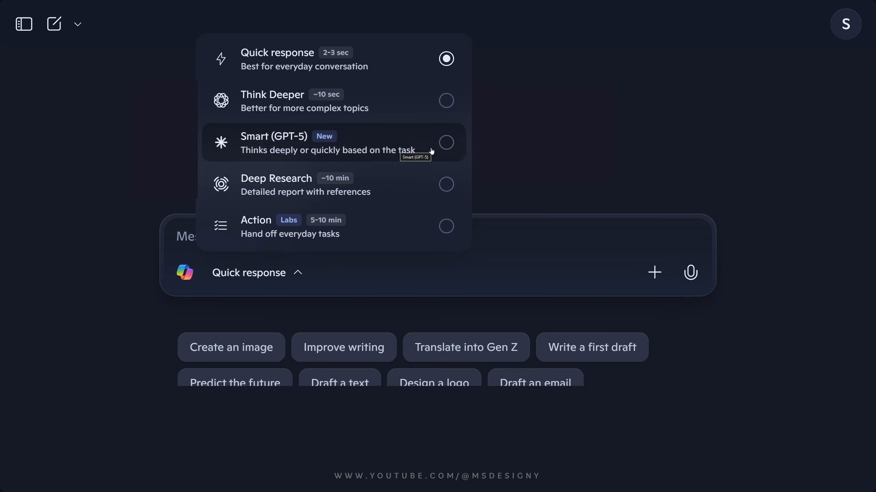
{"action": "left_click", "coordinate": [420, 138]}
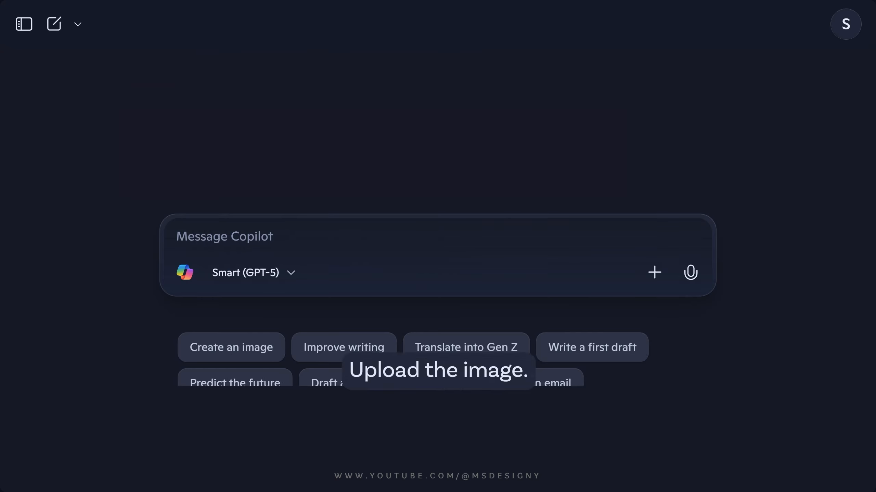
{"action": "left_click", "coordinate": [654, 272]}
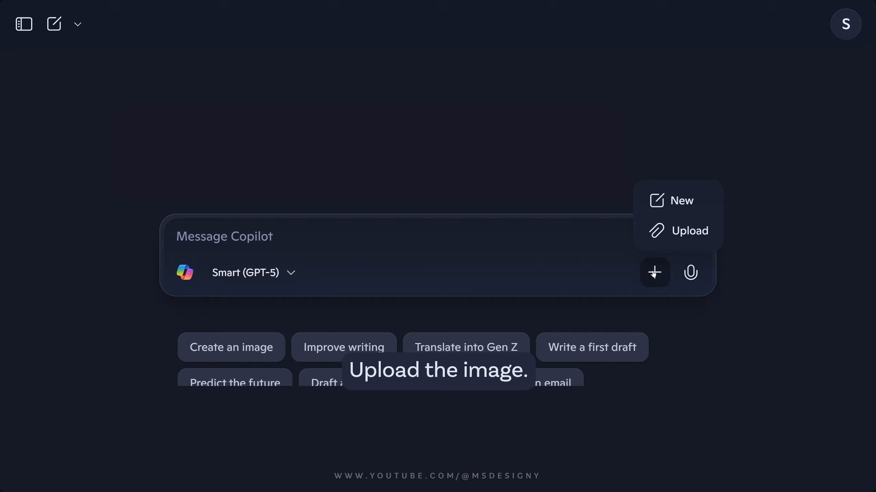
{"action": "left_click", "coordinate": [670, 235]}
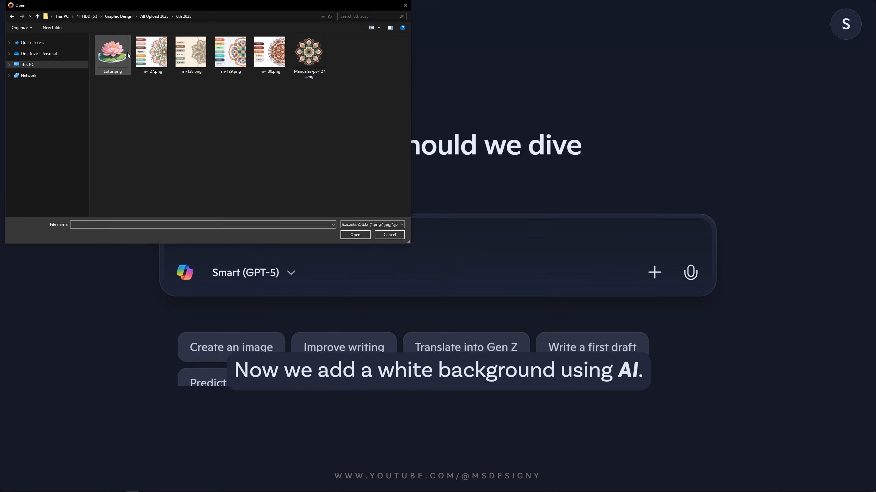
{"action": "double_click", "coordinate": [127, 58]}
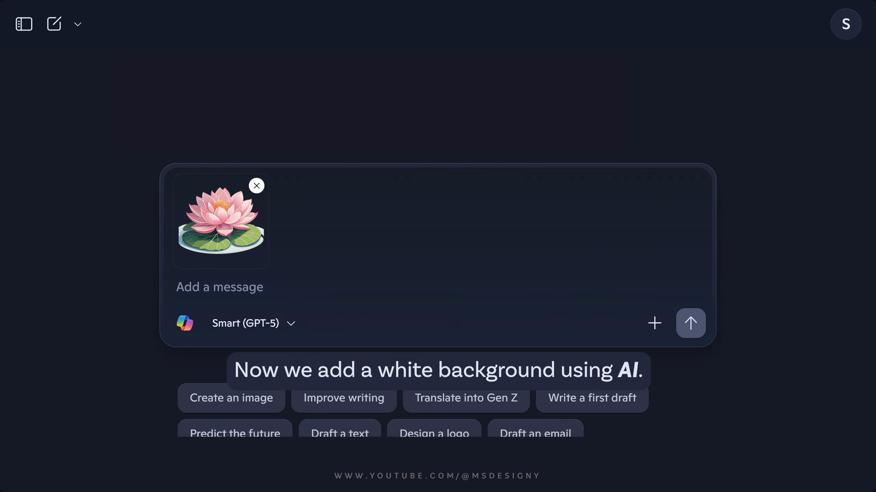
Step: Send the prompt "add white background" with the lotus image and select the image Copilot generates
{"action": "type", "text": "add white background"}
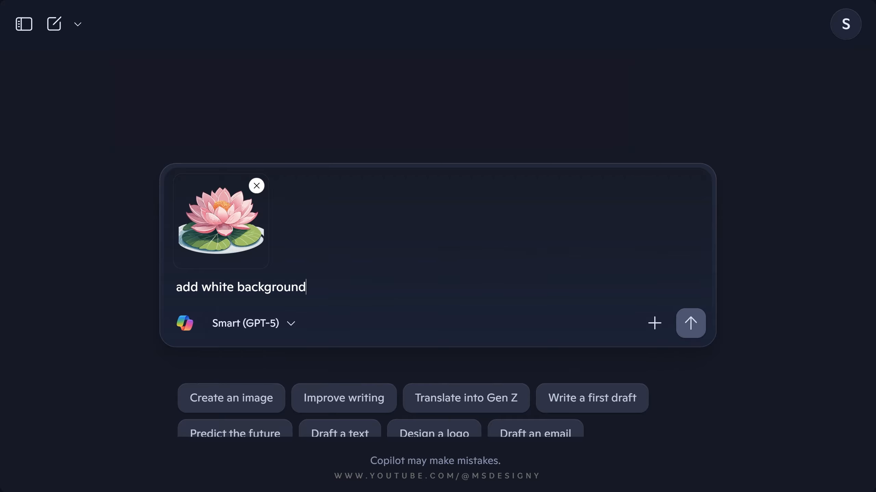
{"action": "left_click", "coordinate": [694, 324]}
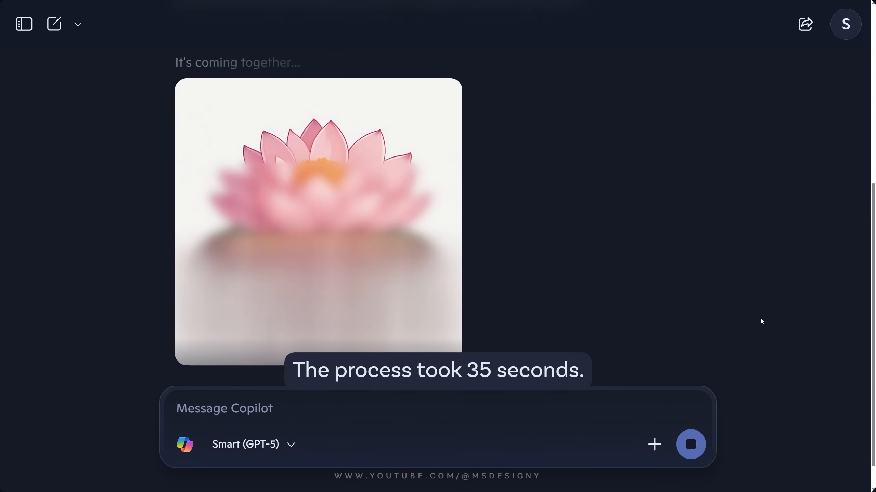
{"action": "left_click", "coordinate": [325, 196]}
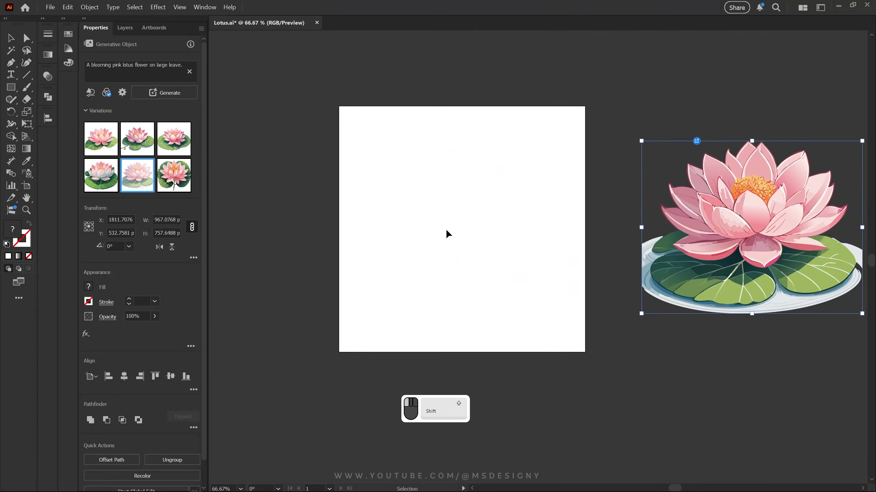
Step: Switch to Illustrator, paste the Copilot image into Lotus.ai, and arrange it off the artboard directly below the original lotus
{"action": "key", "text": "ctrl+v"}
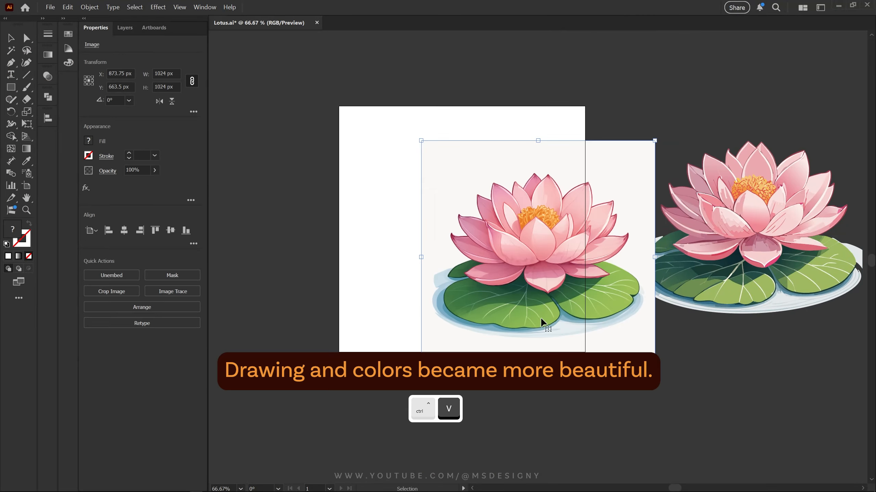
{"action": "left_click_drag", "start_coordinate": [541, 319], "coordinate": [462, 293]}
{"action": "key", "text": "space"}
{"action": "left_click_drag", "start_coordinate": [721, 289], "coordinate": [469, 302]}
{"action": "left_click_drag", "start_coordinate": [277, 311], "coordinate": [817, 311]}
{"action": "key", "text": "space"}
{"action": "left_click_drag", "start_coordinate": [725, 412], "coordinate": [599, 414]}
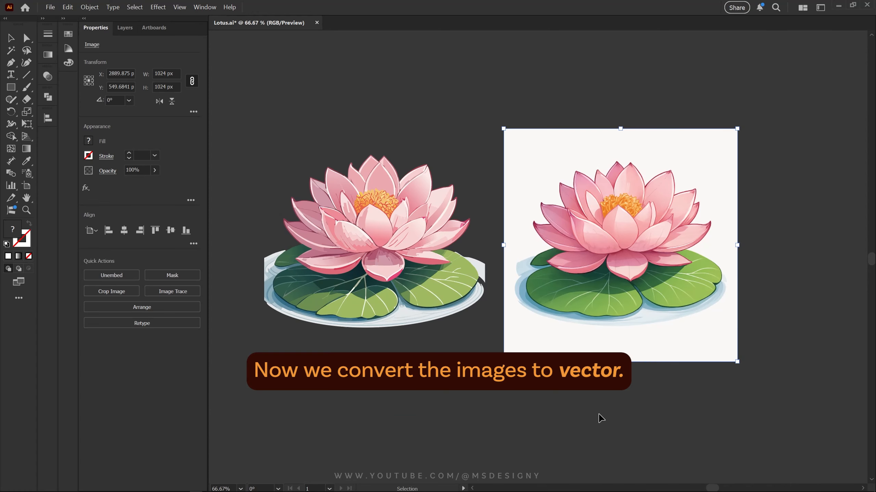
{"action": "left_click_drag", "start_coordinate": [394, 279], "coordinate": [406, 52]}
{"action": "left_click_drag", "start_coordinate": [638, 240], "coordinate": [395, 250]}
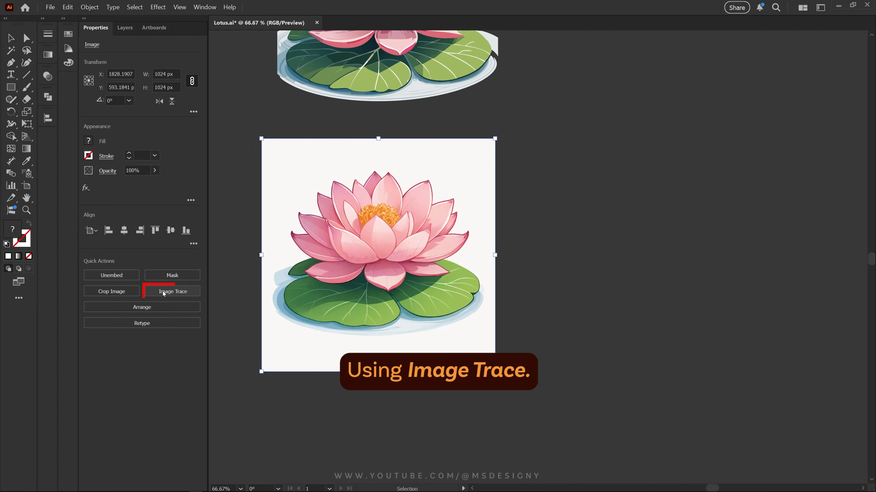
Step: Apply Image Trace to the pasted lotus image and place the detailed trace settings beside it
{"action": "left_click", "coordinate": [90, 7]}
{"action": "mouse_move", "coordinate": [131, 299]}
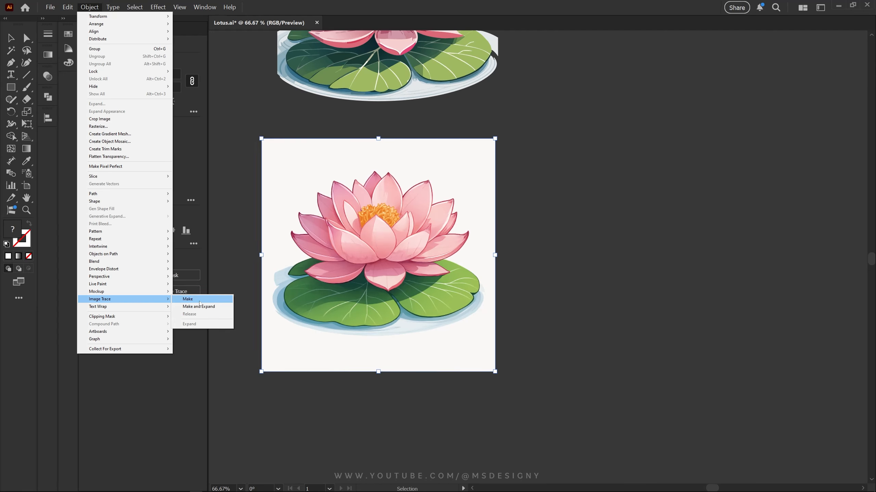
{"action": "left_click", "coordinate": [200, 302]}
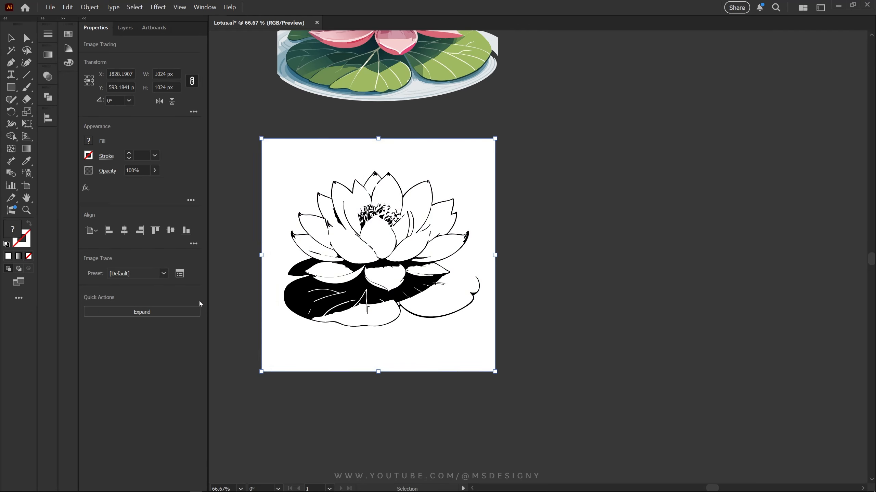
{"action": "left_click", "coordinate": [180, 277]}
{"action": "left_click", "coordinate": [806, 88]}
{"action": "left_click_drag", "start_coordinate": [798, 90], "coordinate": [553, 114]}
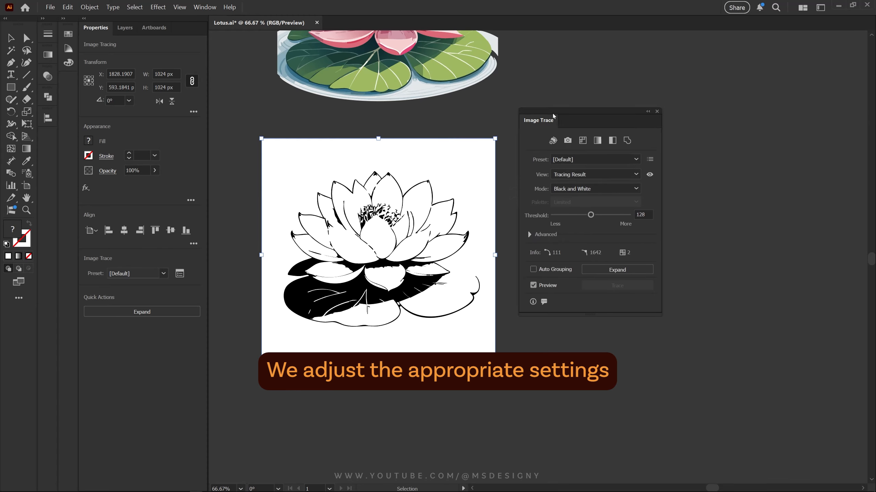
Step: Set the lotus trace to the High Fidelity Photo preset in Color mode
{"action": "left_click", "coordinate": [593, 159]}
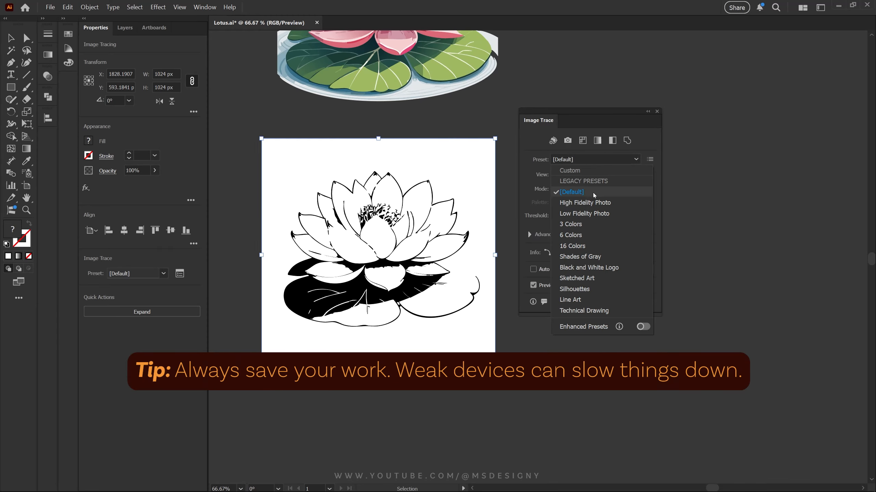
{"action": "left_click", "coordinate": [624, 203]}
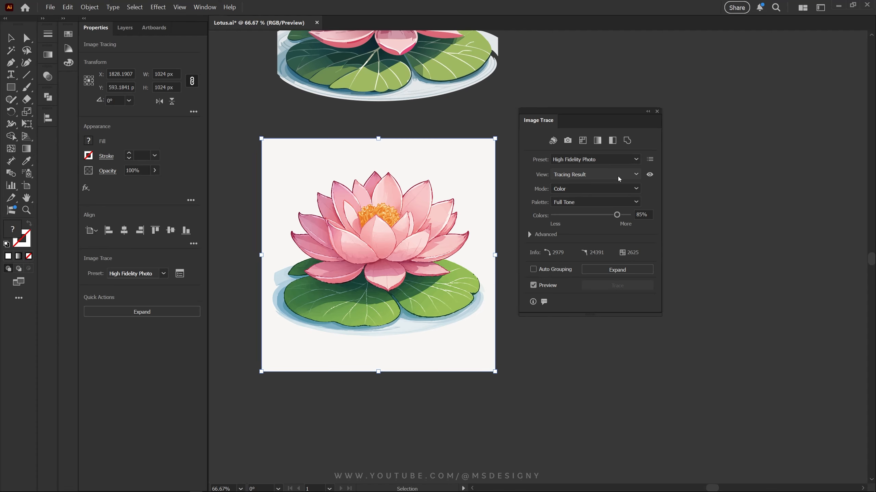
{"action": "left_click", "coordinate": [602, 189]}
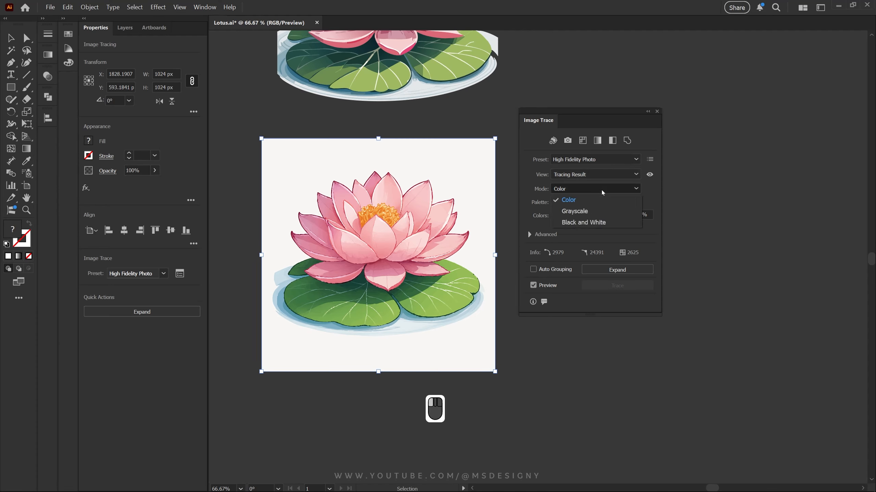
{"action": "left_click", "coordinate": [584, 201]}
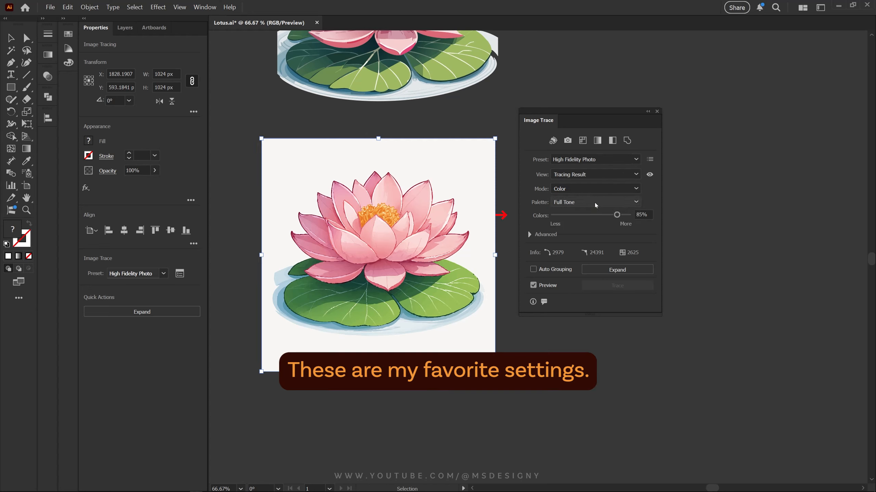
Step: Set the trace to 50% colors, 59% paths, 35% corners, 40 px noise and the abutting method, with Snap Curves To Lines enabled
{"action": "left_click_drag", "start_coordinate": [617, 215], "coordinate": [585, 219]}
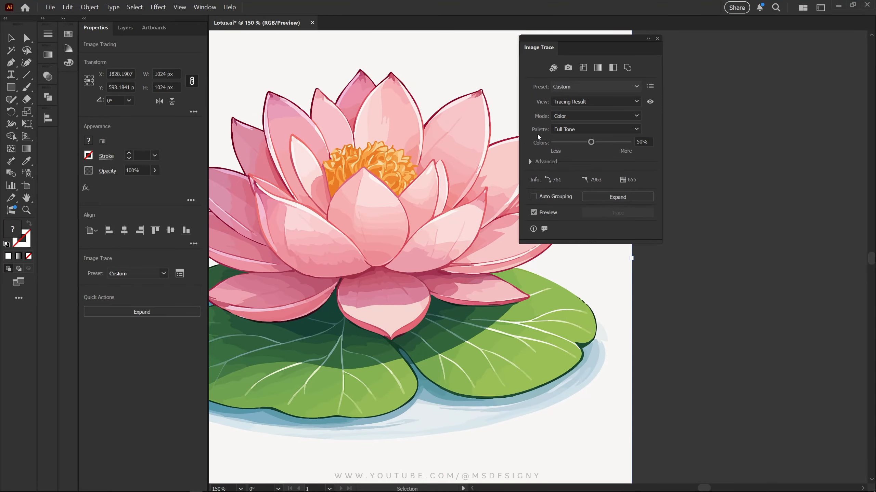
{"action": "left_click", "coordinate": [530, 162]}
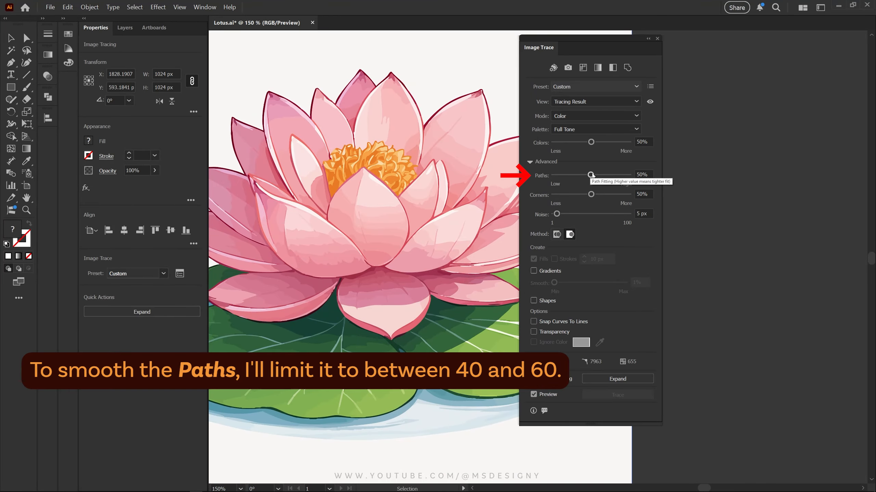
{"action": "mouse_move", "coordinate": [590, 175]}
{"action": "left_mouse_down"}
{"action": "mouse_move", "coordinate": [601, 180]}
{"action": "mouse_move", "coordinate": [569, 214]}
{"action": "mouse_move", "coordinate": [590, 219]}
{"action": "mouse_move", "coordinate": [583, 214]}
{"action": "left_mouse_up"}
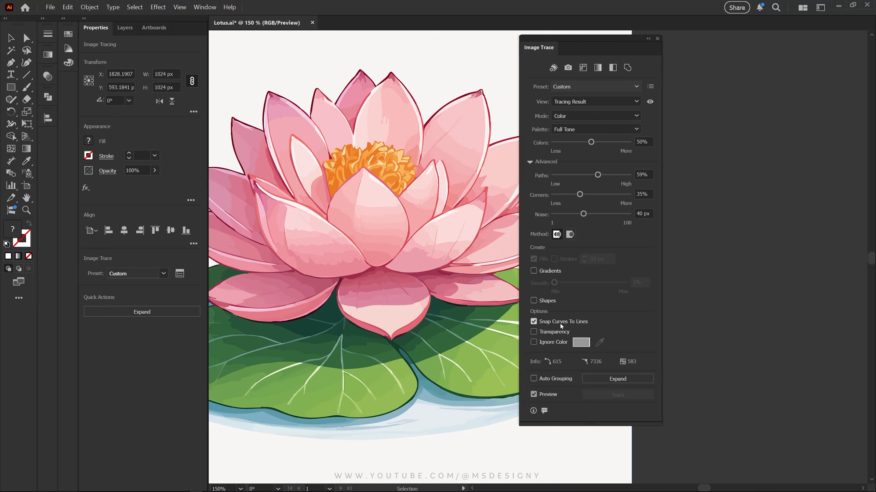
Step: Try ignoring the off-white background color sampled from the traced lotus image
{"action": "left_click", "coordinate": [554, 343]}
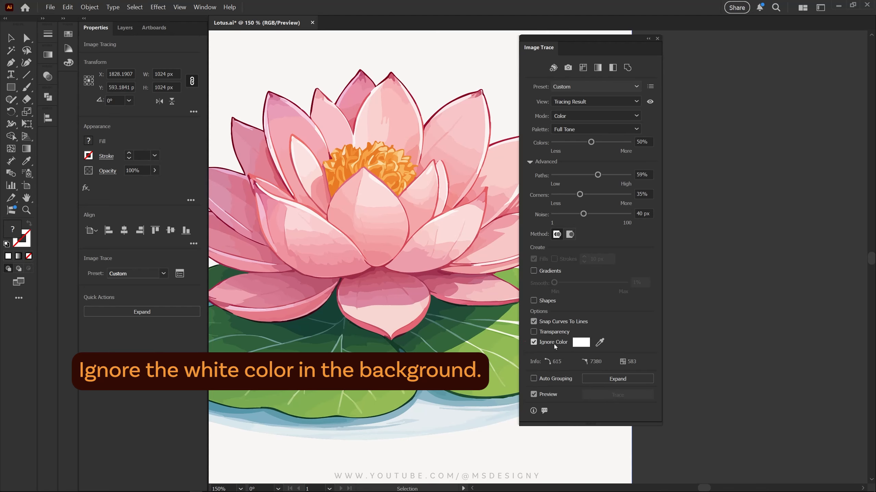
{"action": "left_click", "coordinate": [600, 345]}
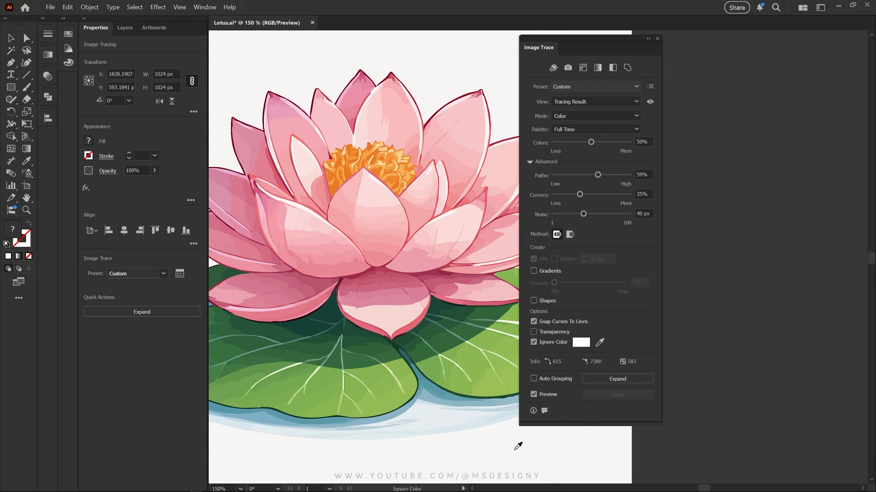
{"action": "left_click", "coordinate": [518, 445]}
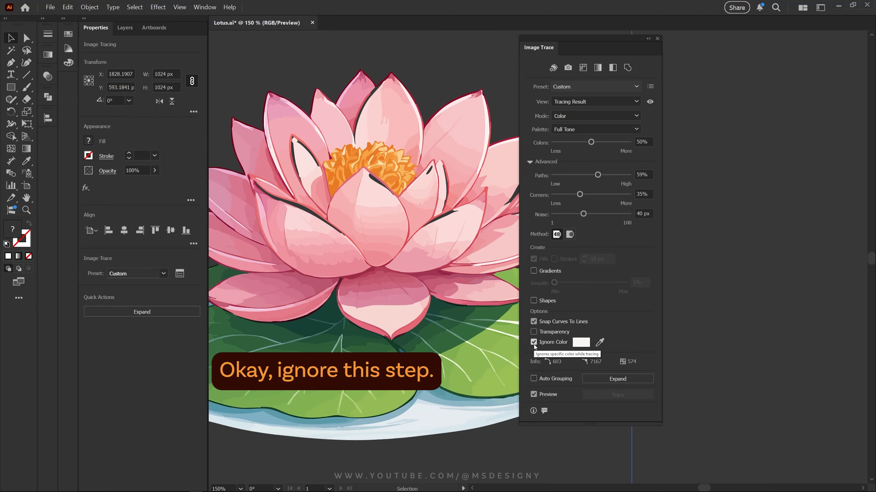
{"action": "left_click", "coordinate": [533, 344]}
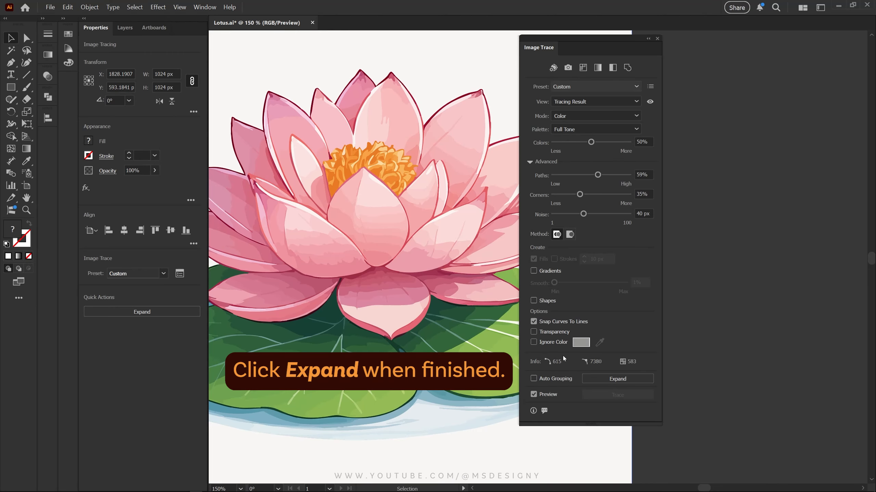
Step: Expand the lotus tracing into editable paths and move the trace settings clear of the artwork
{"action": "left_click", "coordinate": [598, 378]}
{"action": "left_click_drag", "start_coordinate": [546, 46], "coordinate": [689, 63]}
{"action": "key", "text": "z"}
{"action": "left_click_drag", "start_coordinate": [465, 103], "coordinate": [452, 155]}
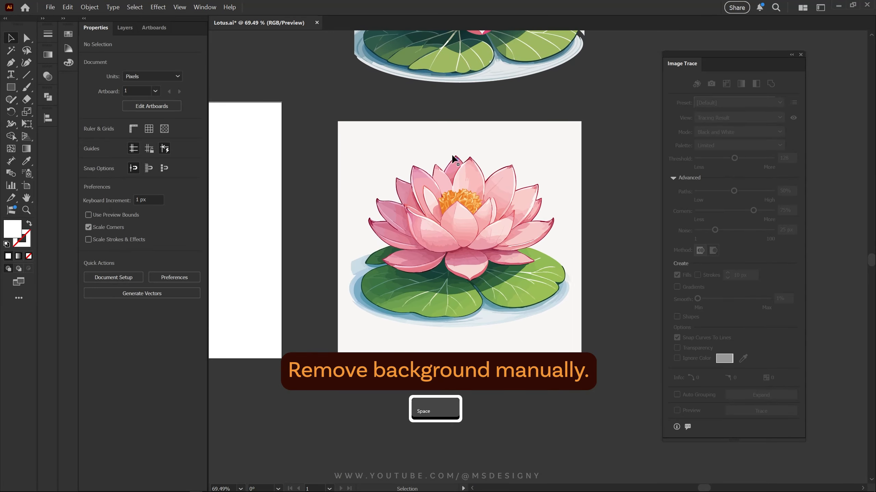
Step: Separate the off-white background compound path from the expanded lotus and delete it
{"action": "key", "text": "a"}
{"action": "left_click", "coordinate": [559, 150]}
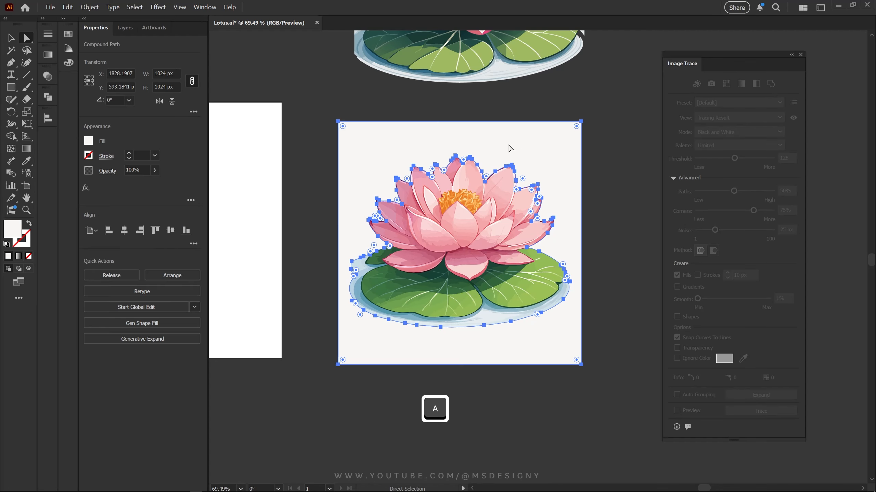
{"action": "left_click_drag", "start_coordinate": [555, 157], "coordinate": [407, 139]}
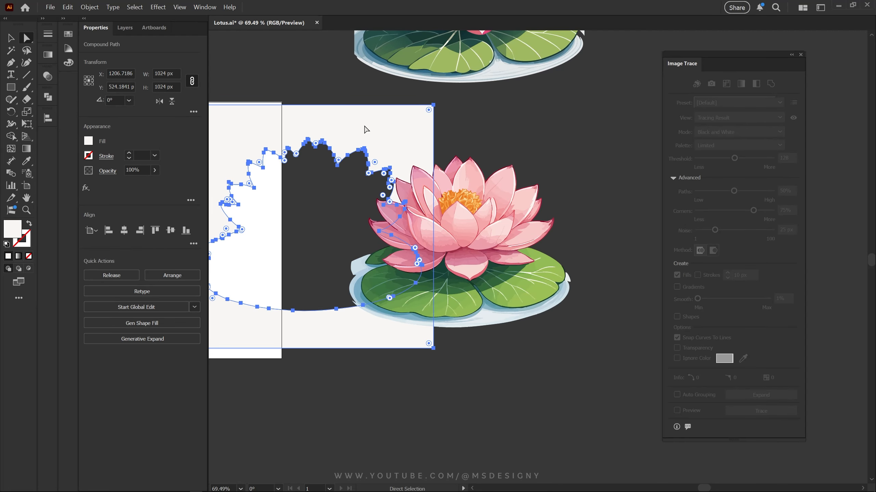
{"action": "key", "text": "Delete"}
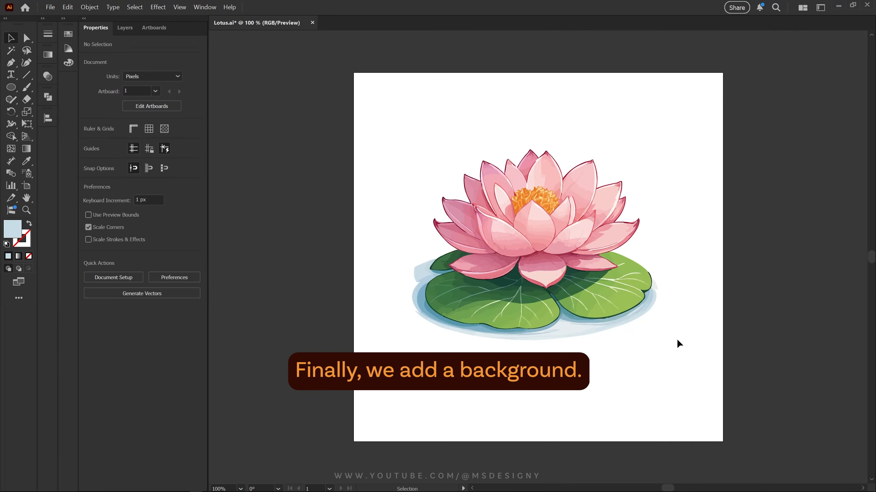
Step: Draw a 1080 × 1080 px rectangle covering the artboard and send it behind the lotus
{"action": "key", "text": "m"}
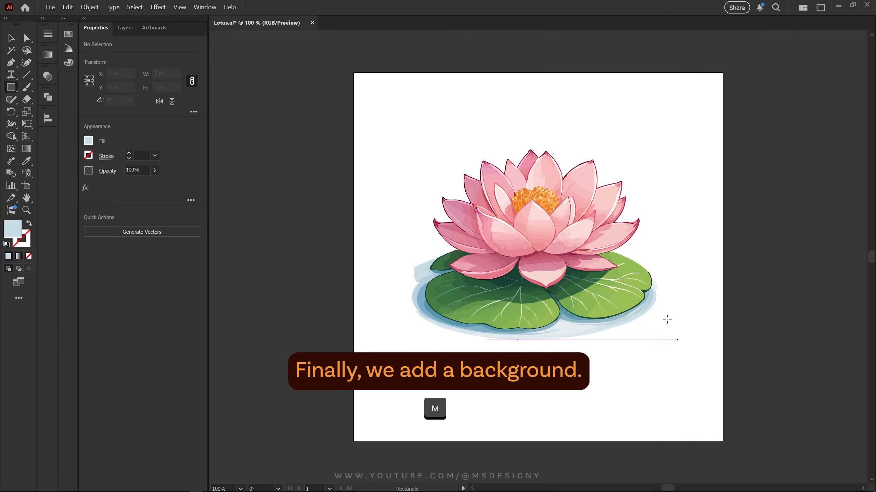
{"action": "left_click_drag", "start_coordinate": [720, 71], "coordinate": [353, 442]}
{"action": "key", "text": "ctrl+shift+bracketleft"}
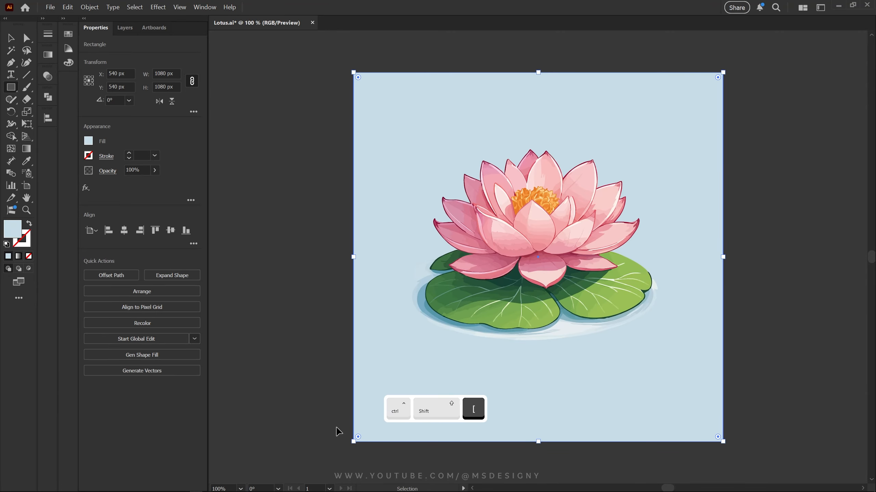
Step: Compare water colors sampled onto the background rectangle, fill it with the light blue beside the small leaf, and deselect it
{"action": "key", "text": "i"}
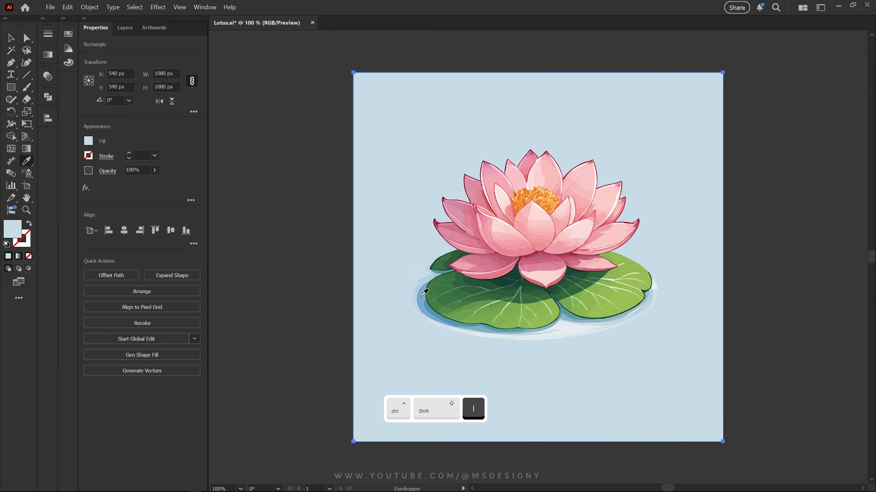
{"action": "left_click", "coordinate": [422, 295]}
{"action": "left_click", "coordinate": [565, 332]}
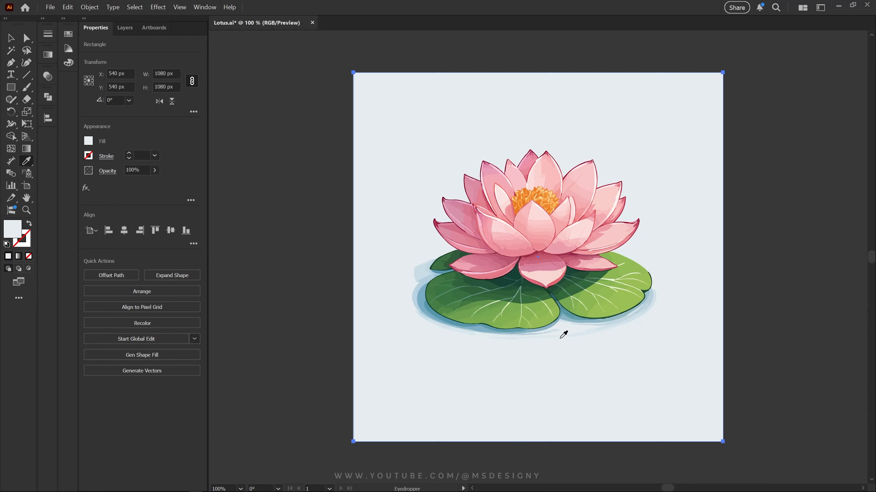
{"action": "left_click", "coordinate": [507, 334]}
{"action": "left_click", "coordinate": [420, 275]}
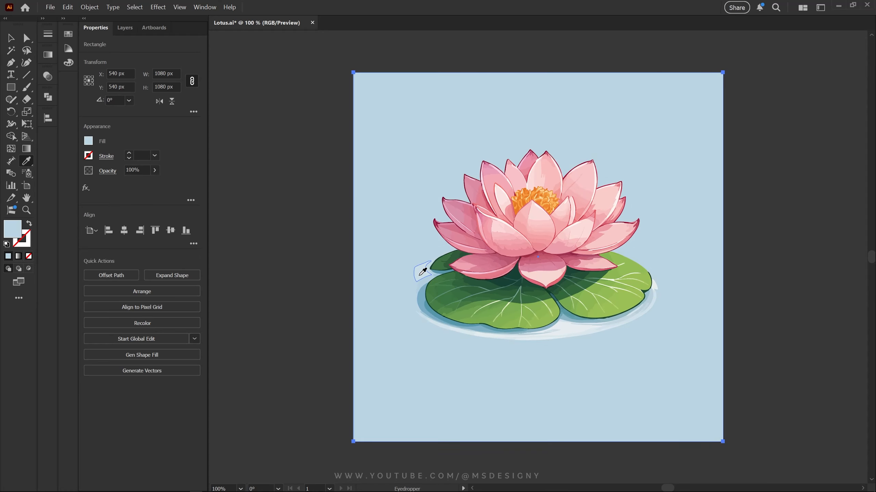
{"action": "key", "text": "a"}
{"action": "left_click", "coordinate": [767, 316]}
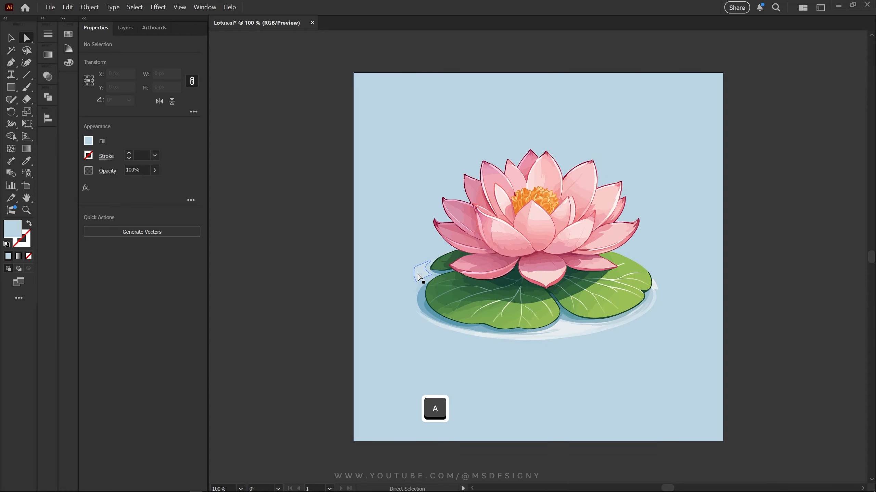
Step: Pull the two stray pale water shapes away from either side of the lily leaves and delete them
{"action": "left_click_drag", "start_coordinate": [418, 274], "coordinate": [287, 282]}
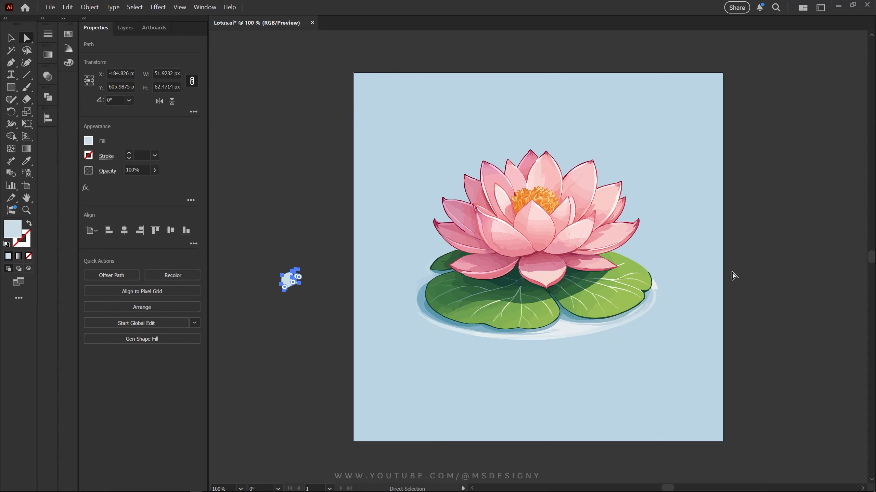
{"action": "left_click", "coordinate": [653, 285]}
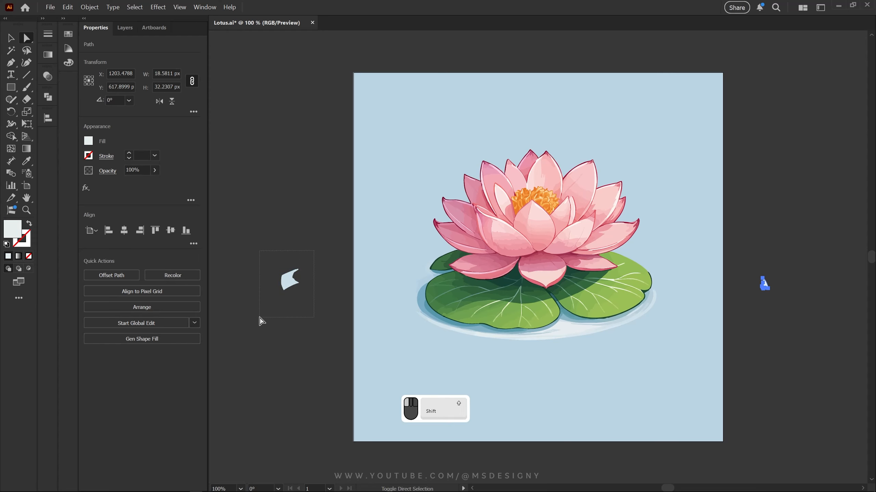
{"action": "left_click", "coordinate": [290, 279], "text": "shift"}
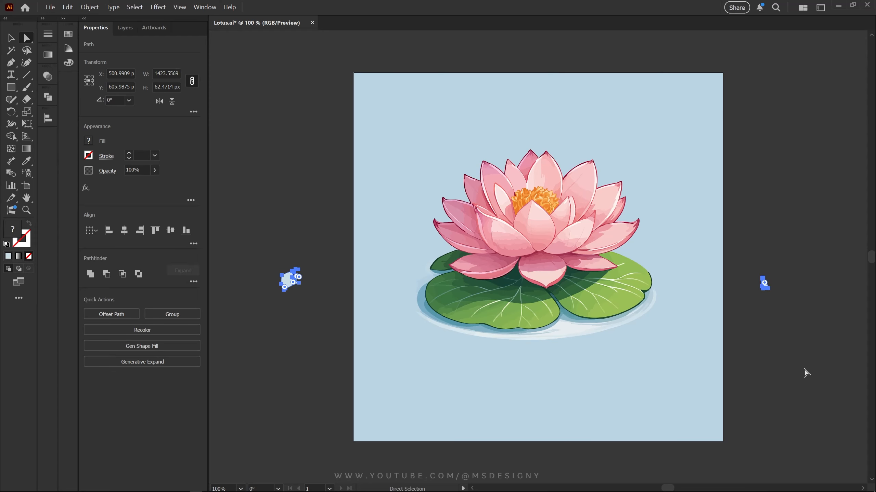
{"action": "key", "text": "Delete"}
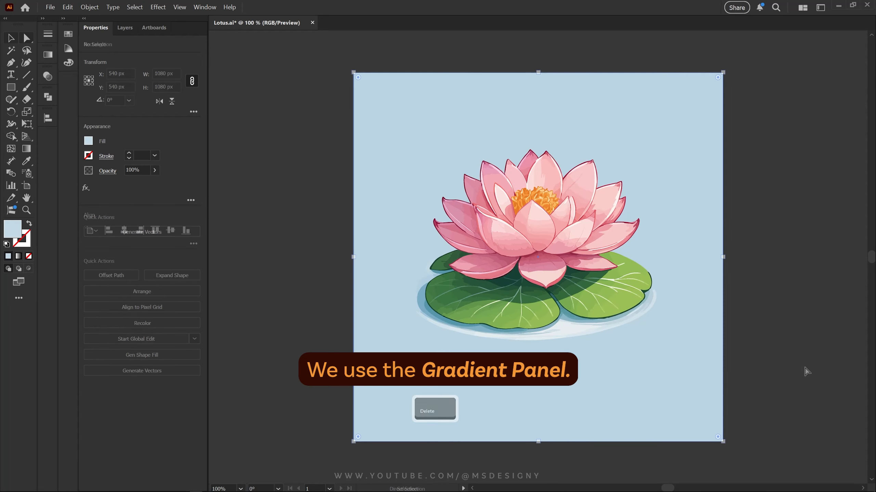
Step: Give the background rectangle a radial gradient from light blue to teal sampled near the small leaf, removing the white stop
{"action": "left_click", "coordinate": [48, 54]}
{"action": "left_click", "coordinate": [68, 68]}
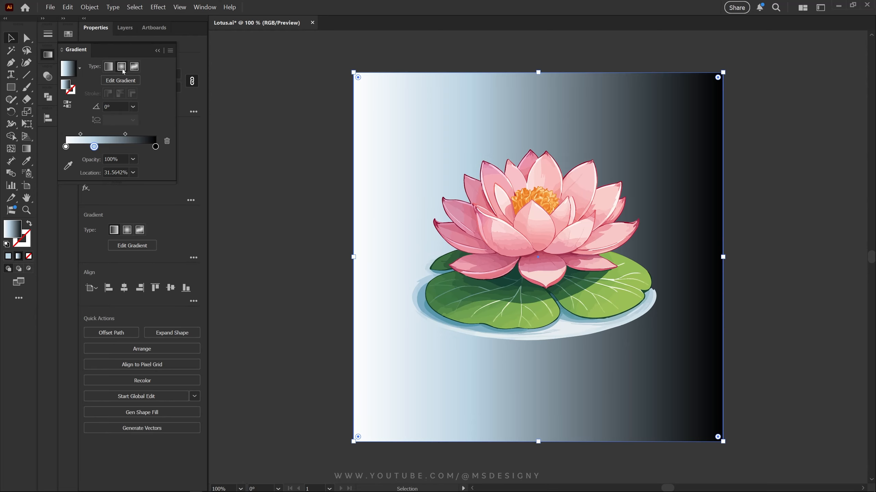
{"action": "left_click", "coordinate": [121, 68]}
{"action": "left_click_drag", "start_coordinate": [66, 147], "coordinate": [65, 158]}
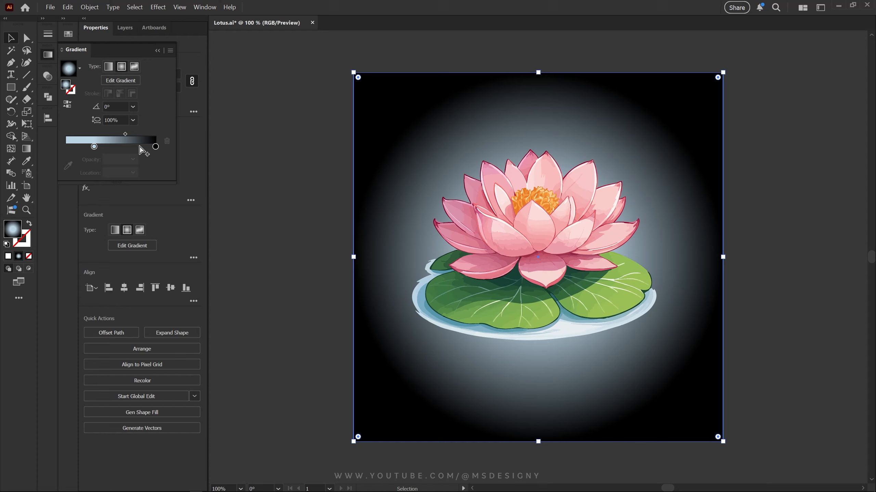
{"action": "left_click", "coordinate": [156, 147]}
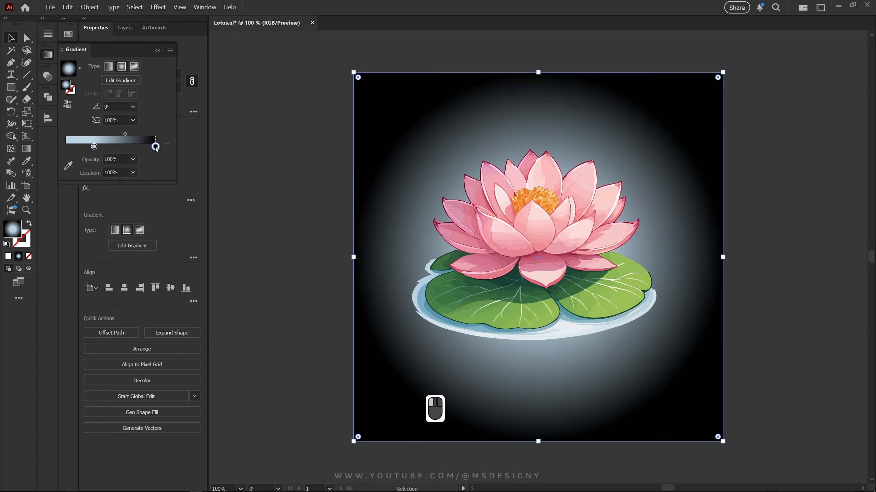
{"action": "left_click", "coordinate": [68, 165]}
{"action": "left_click", "coordinate": [443, 271]}
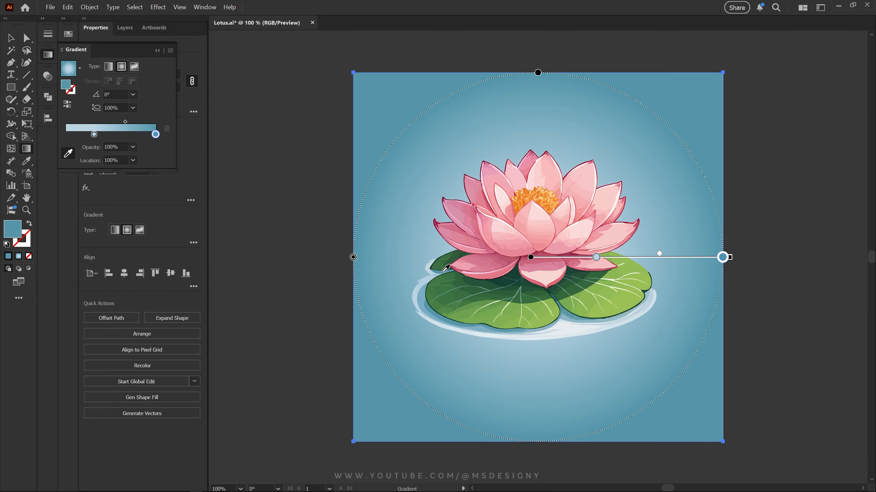
Step: Set the background gradient's light blue stop to about 28.7% and teal stop to about 88.8%, and lock the rectangle
{"action": "mouse_move", "coordinate": [596, 257]}
{"action": "left_mouse_down"}
{"action": "mouse_move", "coordinate": [810, 257]}
{"action": "mouse_move", "coordinate": [772, 257]}
{"action": "left_mouse_up"}
{"action": "left_click_drag", "start_coordinate": [668, 257], "coordinate": [612, 257]}
{"action": "key", "text": "v"}
{"action": "left_click", "coordinate": [767, 74]}
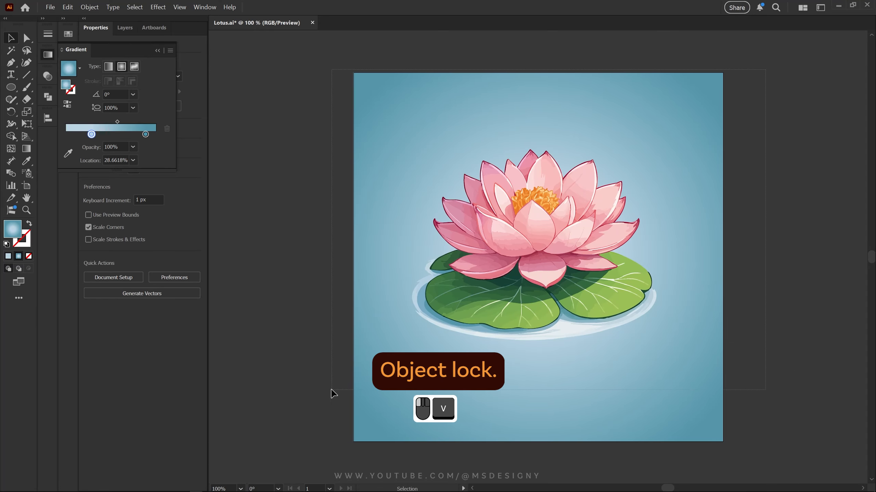
{"action": "left_click", "coordinate": [580, 151]}
{"action": "key", "text": "ctrl+2"}
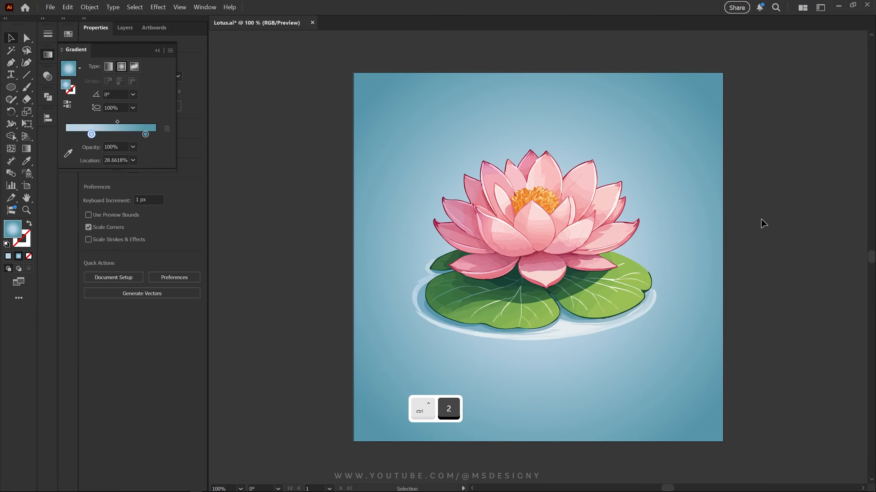
Step: Draw the first two small ellipse particles above the lotus's upper-left petals with white fill and no stroke
{"action": "key", "text": "l"}
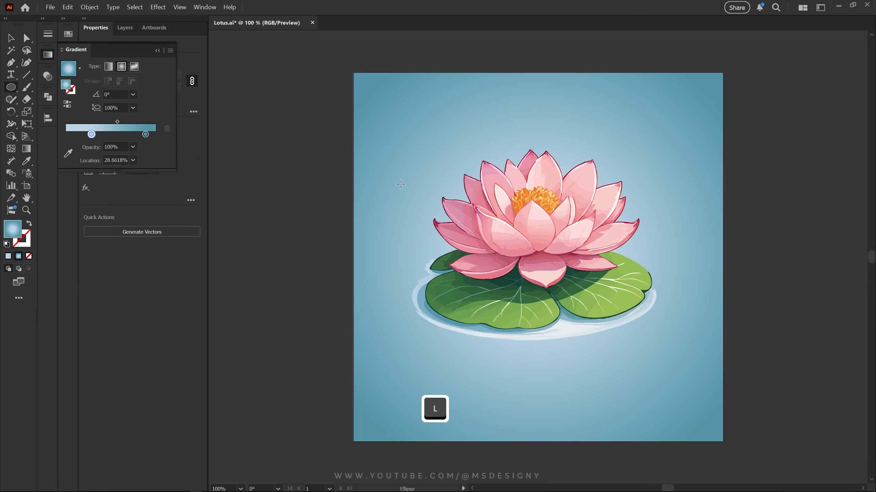
{"action": "left_click", "coordinate": [6, 245]}
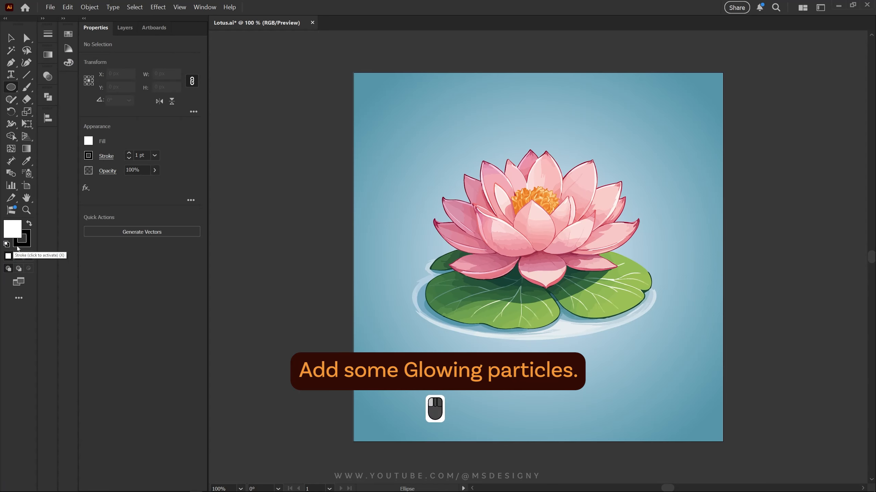
{"action": "left_click", "coordinate": [8, 256]}
{"action": "left_click", "coordinate": [29, 257]}
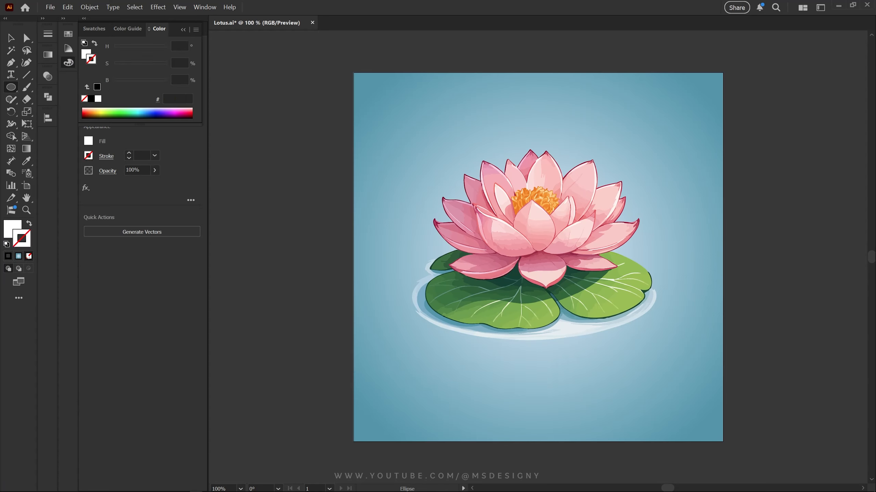
{"action": "left_click", "coordinate": [12, 231]}
{"action": "left_click_drag", "start_coordinate": [446, 161], "coordinate": [450, 165]}
{"action": "left_click", "coordinate": [522, 181], "text": "ctrl"}
{"action": "left_click_drag", "start_coordinate": [552, 213], "coordinate": [467, 218]}
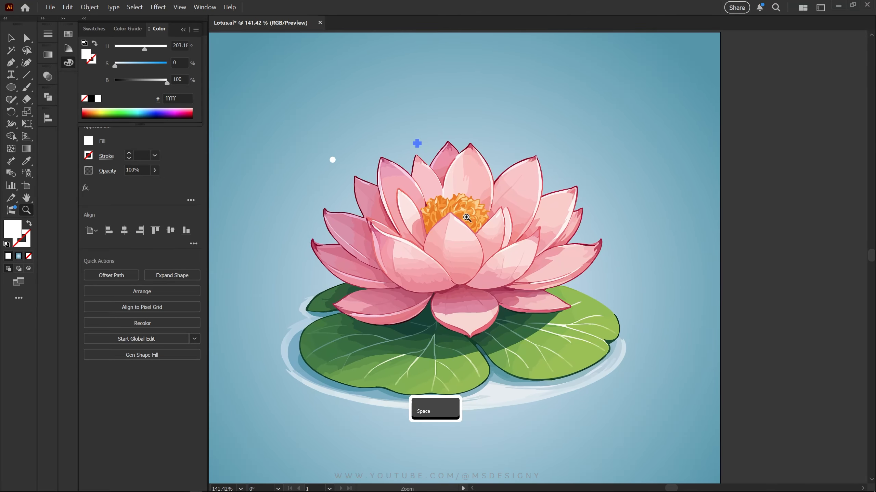
Step: Draw seven more small white circles scattered over and around the lotus petals
{"action": "left_click_drag", "start_coordinate": [491, 190], "coordinate": [497, 195]}
{"action": "left_click_drag", "start_coordinate": [554, 155], "coordinate": [559, 159]}
{"action": "left_click_drag", "start_coordinate": [574, 233], "coordinate": [582, 241]}
{"action": "left_click_drag", "start_coordinate": [325, 248], "coordinate": [328, 254]}
{"action": "left_click_drag", "start_coordinate": [460, 259], "coordinate": [465, 263]}
{"action": "left_click_drag", "start_coordinate": [562, 291], "coordinate": [569, 297]}
{"action": "left_click_drag", "start_coordinate": [451, 86], "coordinate": [493, 132]}
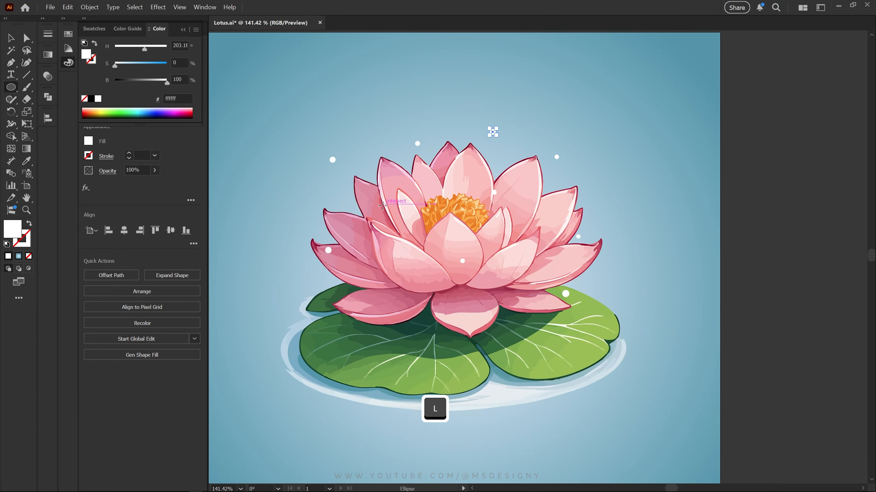
Step: Add ten tiny white dots around and over the flower to vary the particle sizes
{"action": "left_click_drag", "start_coordinate": [379, 140], "coordinate": [380, 143]}
{"action": "left_click_drag", "start_coordinate": [307, 192], "coordinate": [311, 195]}
{"action": "left_click_drag", "start_coordinate": [375, 208], "coordinate": [378, 211]}
{"action": "left_click_drag", "start_coordinate": [599, 183], "coordinate": [606, 190]}
{"action": "left_click_drag", "start_coordinate": [303, 289], "coordinate": [306, 292]}
{"action": "left_click_drag", "start_coordinate": [385, 277], "coordinate": [389, 281]}
{"action": "left_click_drag", "start_coordinate": [391, 114], "coordinate": [392, 116]}
{"action": "left_click_drag", "start_coordinate": [448, 108], "coordinate": [450, 110]}
{"action": "left_click_drag", "start_coordinate": [523, 123], "coordinate": [525, 125]}
{"action": "left_click_drag", "start_coordinate": [617, 280], "coordinate": [619, 282]}
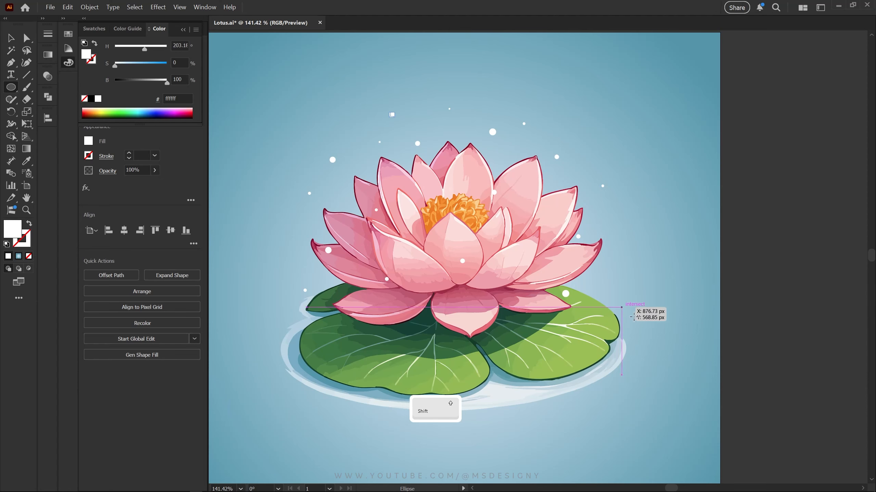
Step: Set all the white particles together to Screen blending at 82% opacity
{"action": "key", "text": "v"}
{"action": "left_click", "coordinate": [631, 135]}
{"action": "left_click_drag", "start_coordinate": [645, 79], "coordinate": [579, 326]}
{"action": "key", "text": "ctrl+a"}
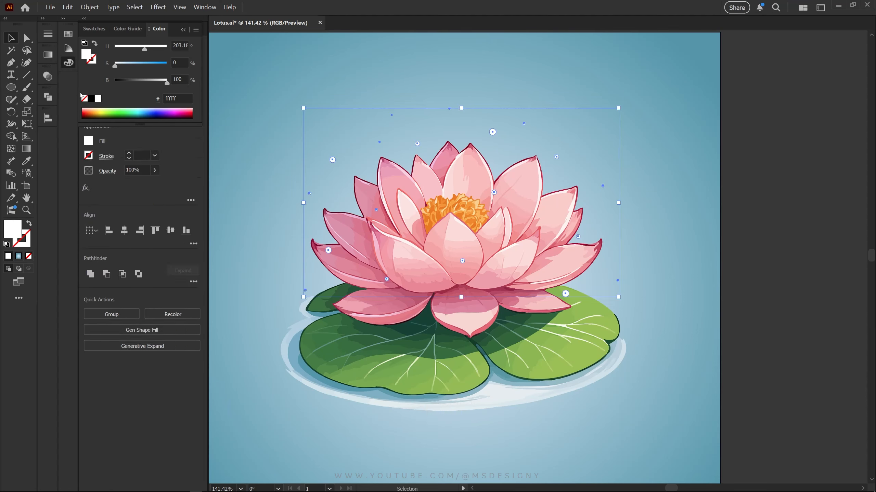
{"action": "left_click", "coordinate": [105, 175]}
{"action": "left_click", "coordinate": [27, 190]}
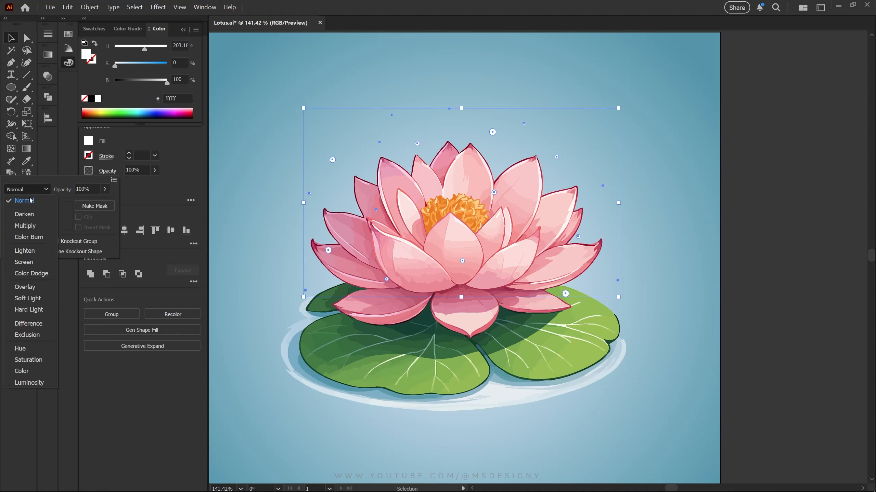
{"action": "left_click", "coordinate": [24, 262]}
{"action": "left_click", "coordinate": [104, 190]}
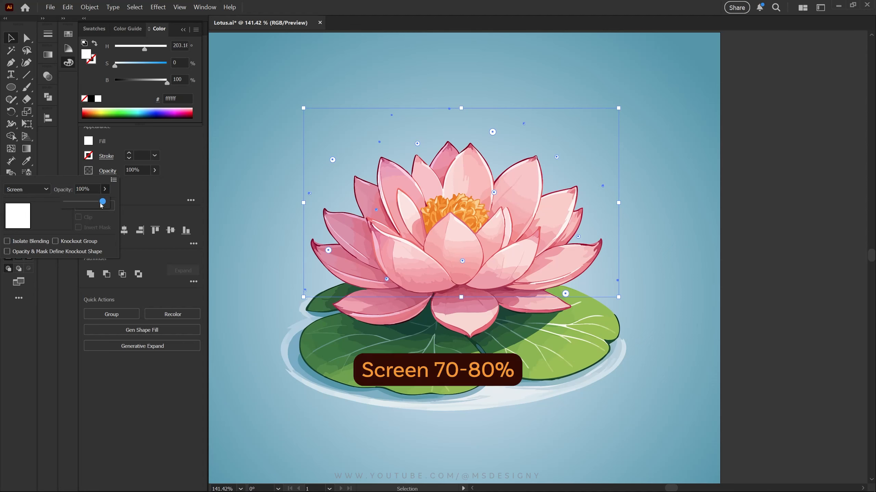
{"action": "left_click_drag", "start_coordinate": [101, 205], "coordinate": [93, 206]}
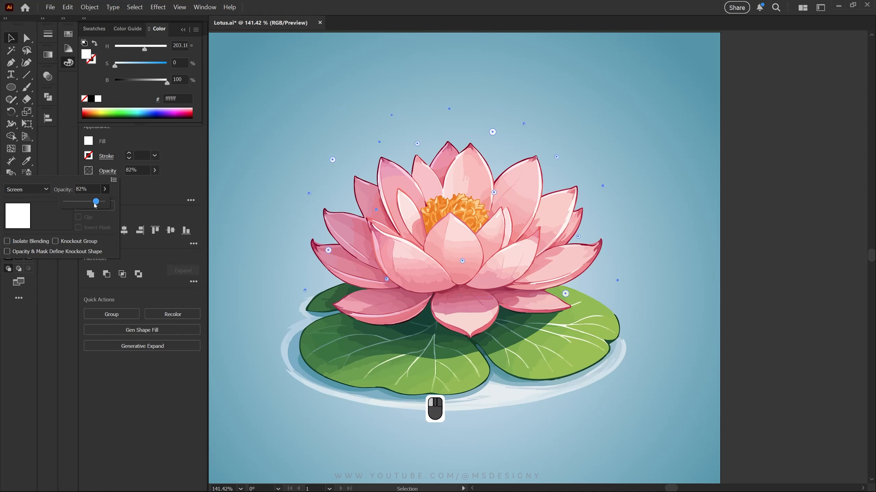
Step: Paste a copy of the particles directly behind the originals and set it to Normal blending at 100% opacity
{"action": "key", "text": "a"}
{"action": "key", "text": "ctrl+c"}
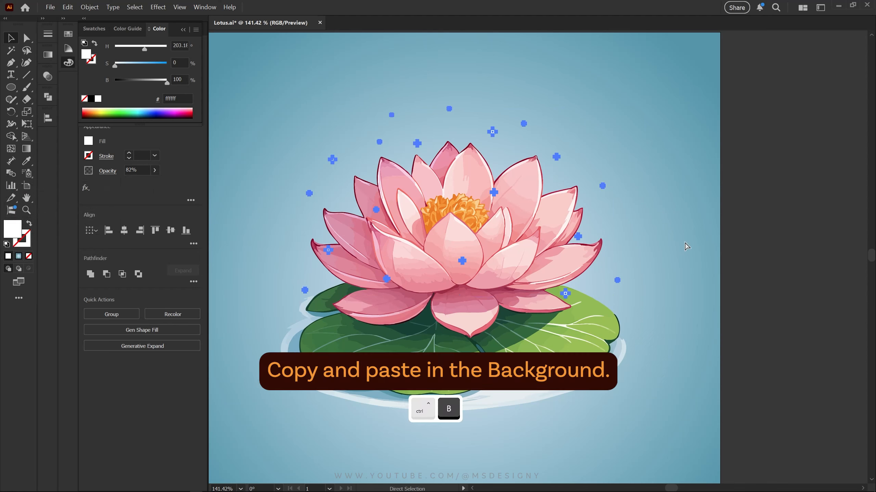
{"action": "key", "text": "v"}
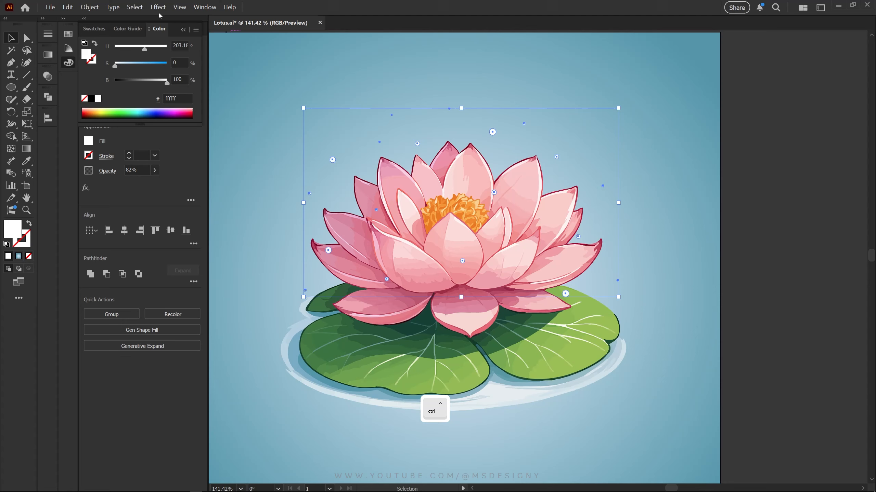
{"action": "left_click", "coordinate": [107, 171]}
{"action": "left_click", "coordinate": [38, 190]}
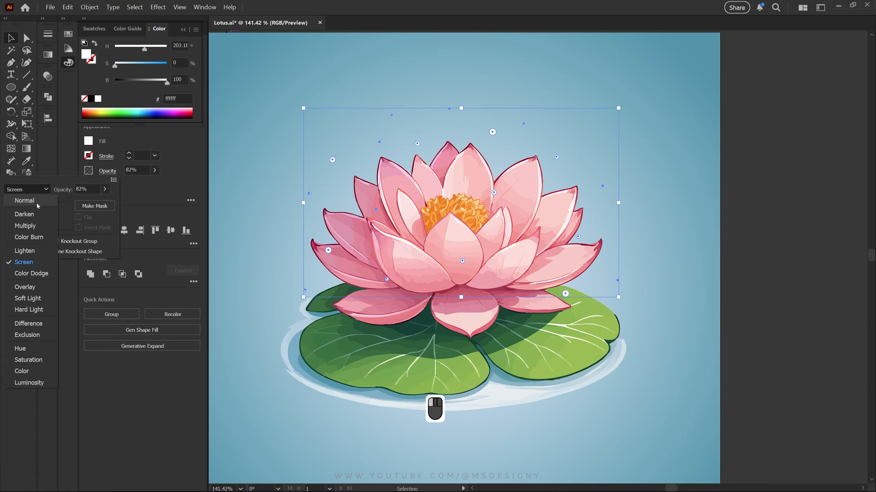
{"action": "left_click", "coordinate": [19, 197]}
{"action": "left_click_drag", "start_coordinate": [95, 204], "coordinate": [103, 204]}
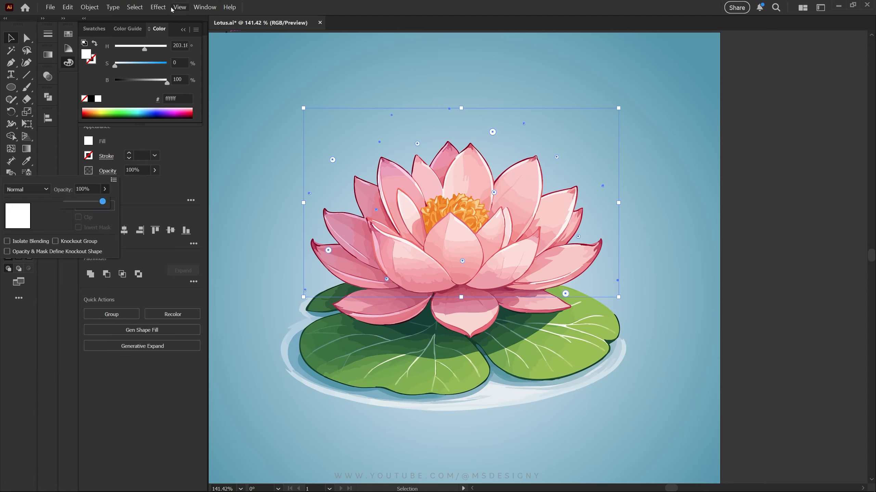
Step: Enlarge the copied particles with an Offset Path effect of 15 px and expand their appearance
{"action": "left_click", "coordinate": [158, 7]}
{"action": "mouse_move", "coordinate": [170, 70]}
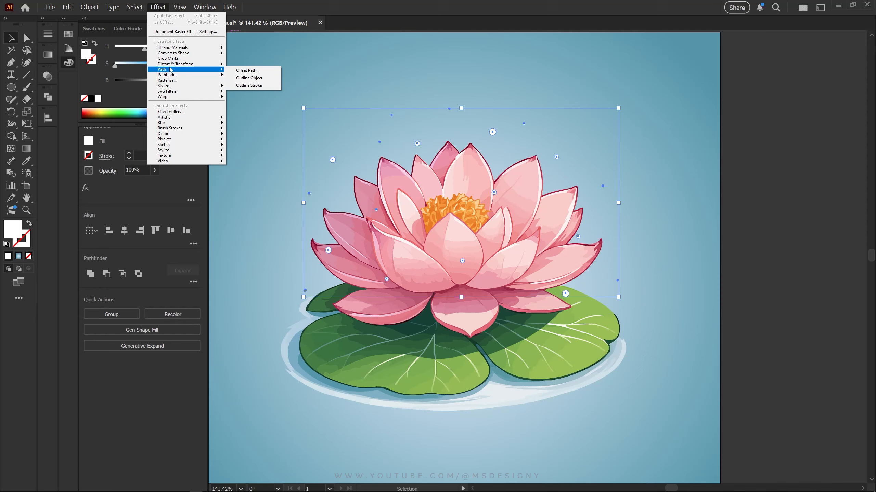
{"action": "left_click", "coordinate": [248, 70]}
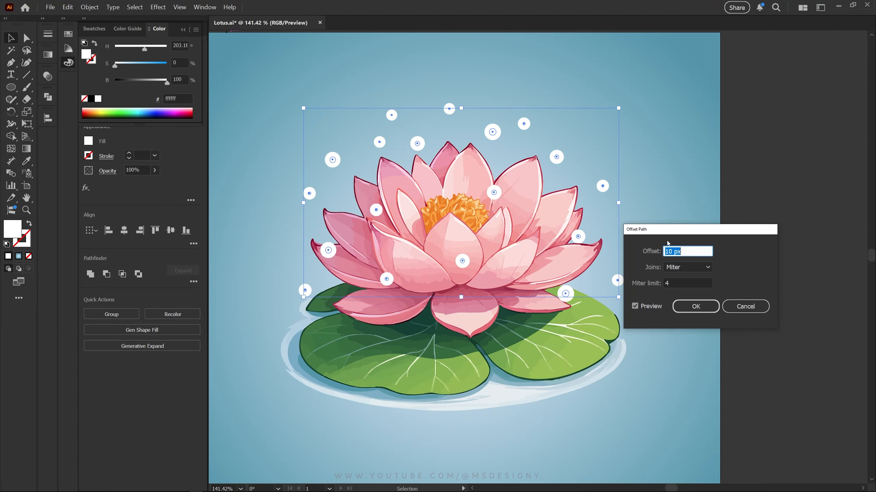
{"action": "scroll", "coordinate": [691, 250], "scroll_direction": "up", "scroll_amount": 4}
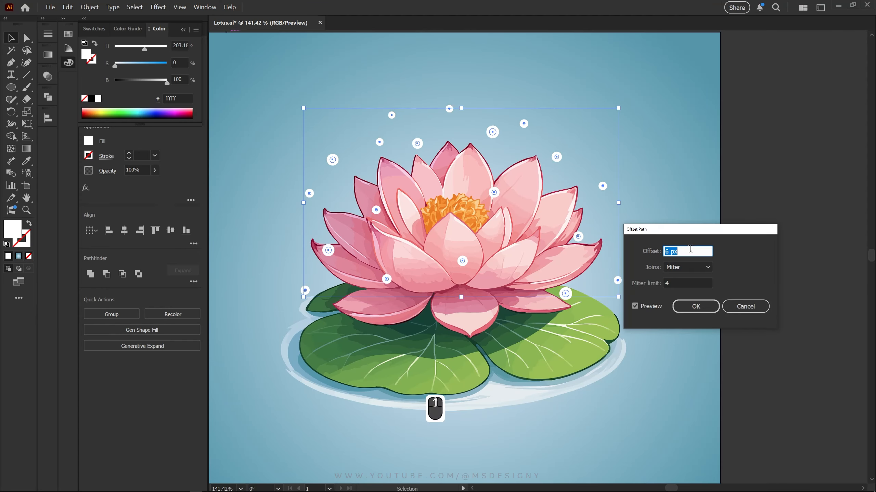
{"action": "left_click", "coordinate": [693, 307]}
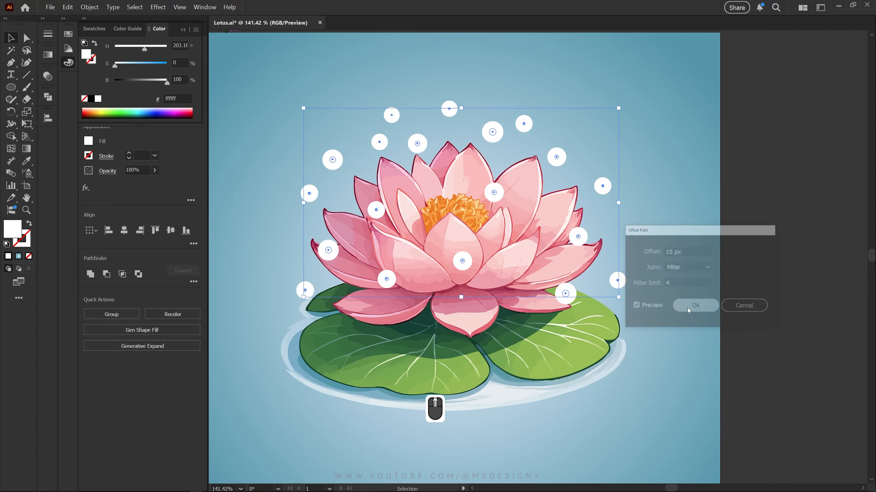
{"action": "left_click", "coordinate": [89, 7]}
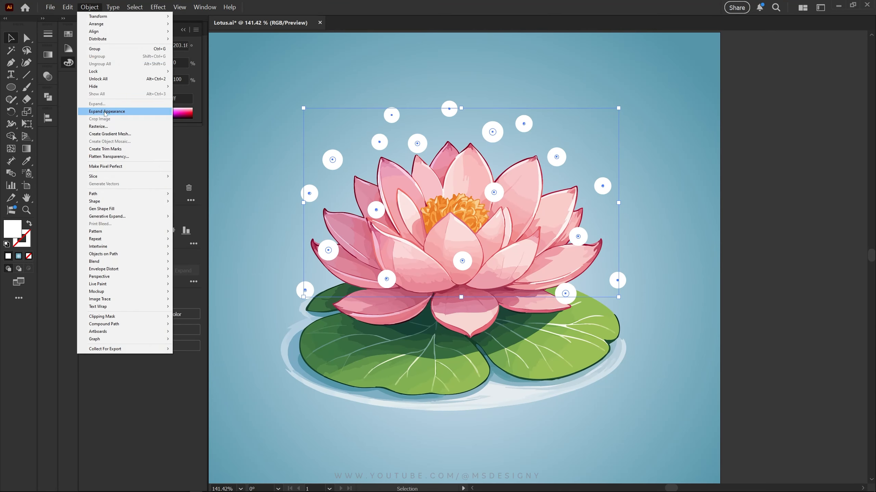
{"action": "left_click", "coordinate": [105, 112]}
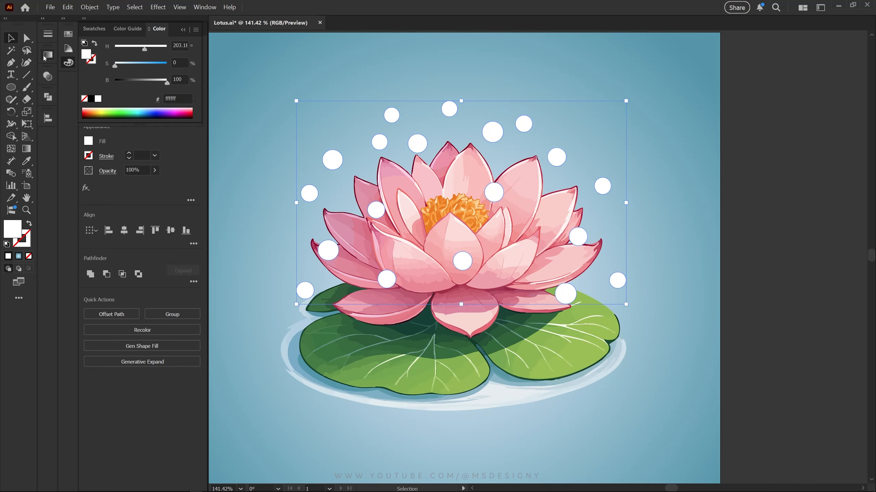
Step: Fill the enlarged circles with the radial gradient, moving its light blue stop to 0% and making the outer stop black
{"action": "left_click", "coordinate": [44, 58]}
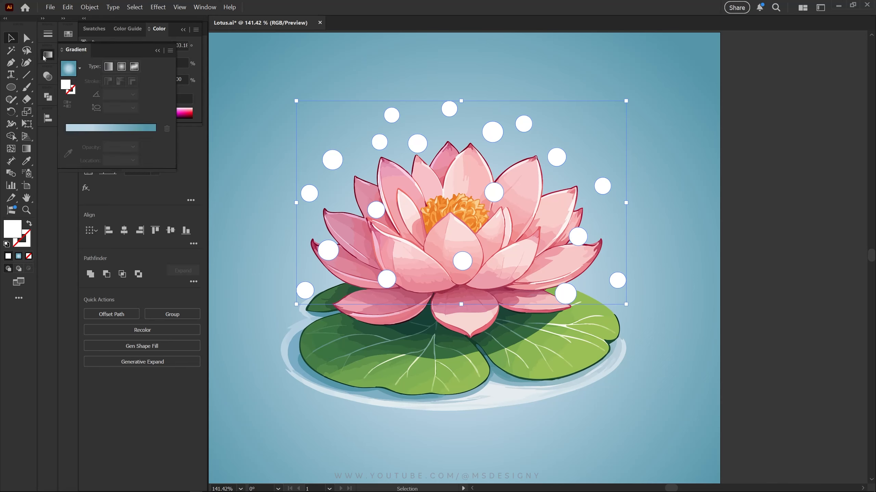
{"action": "left_click", "coordinate": [67, 71]}
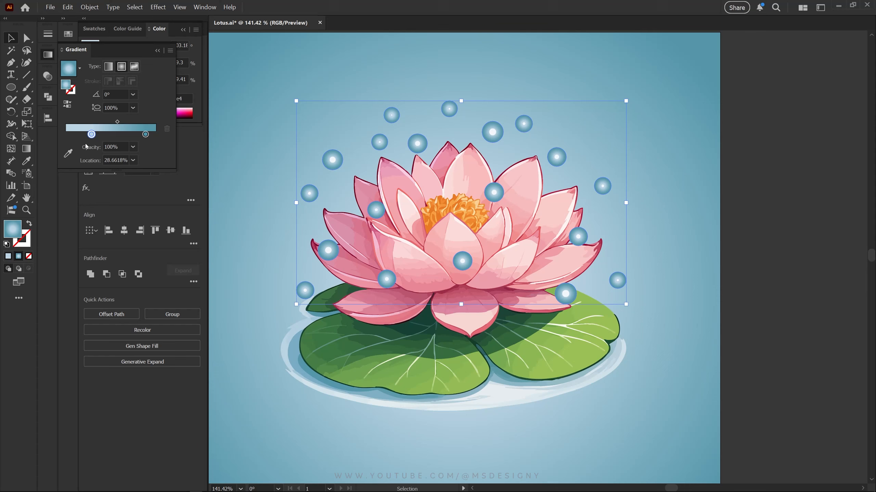
{"action": "left_click_drag", "start_coordinate": [91, 135], "coordinate": [83, 135]}
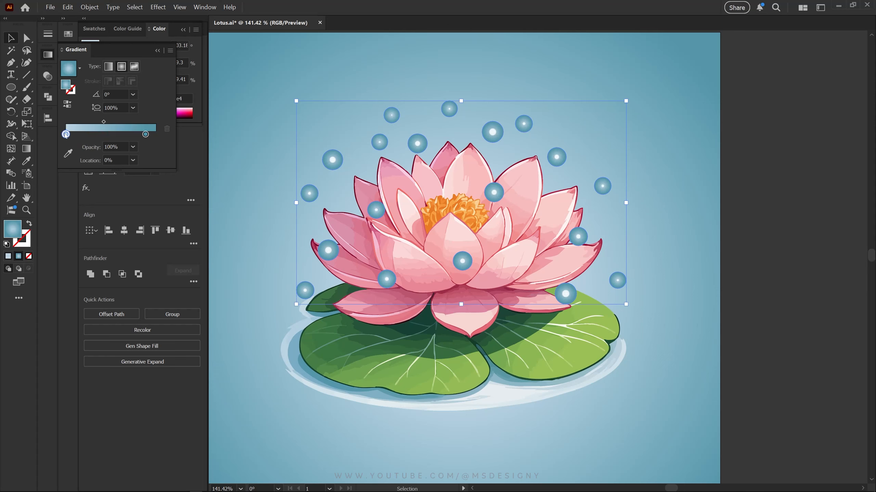
{"action": "double_click", "coordinate": [146, 134]}
{"action": "left_click_drag", "start_coordinate": [78, 208], "coordinate": [65, 208]}
Step: Brighten the glow gradient's light blue stop to #a6dcff and shift the gradient midpoint toward that stop
{"action": "left_click", "coordinate": [80, 132]}
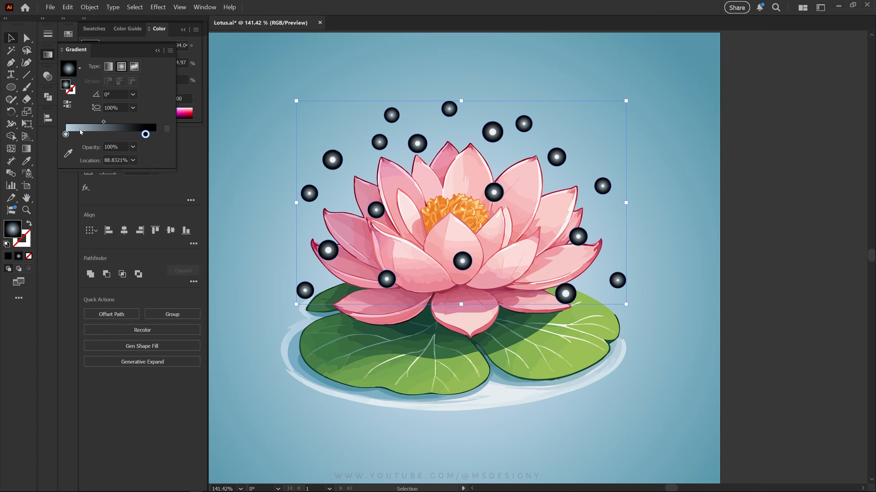
{"action": "double_click", "coordinate": [66, 134]}
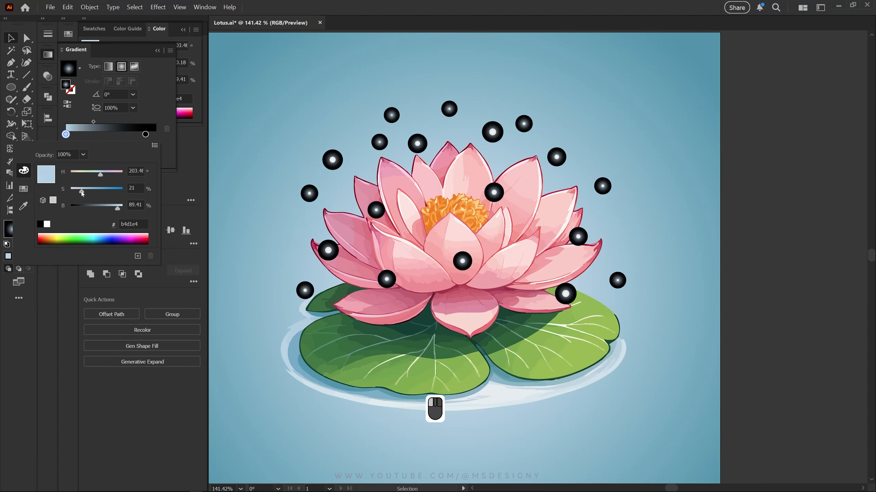
{"action": "left_click_drag", "start_coordinate": [87, 193], "coordinate": [125, 206]}
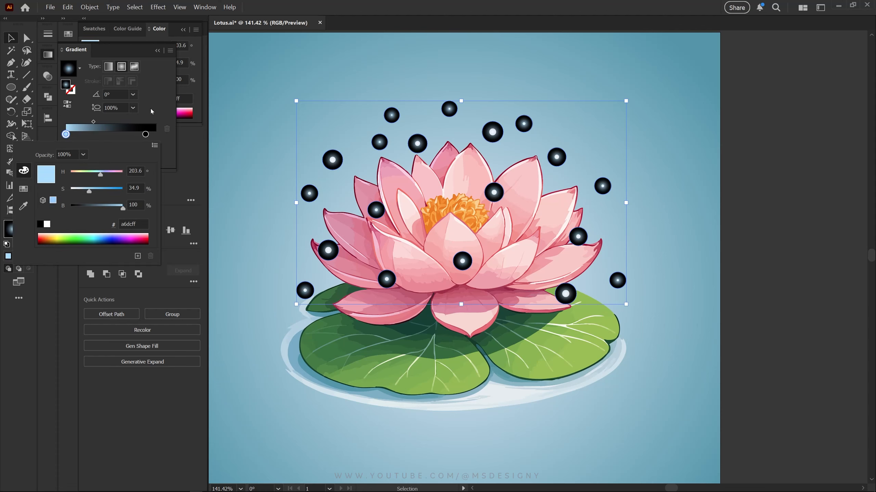
{"action": "left_click", "coordinate": [150, 111]}
{"action": "left_click", "coordinate": [47, 57]}
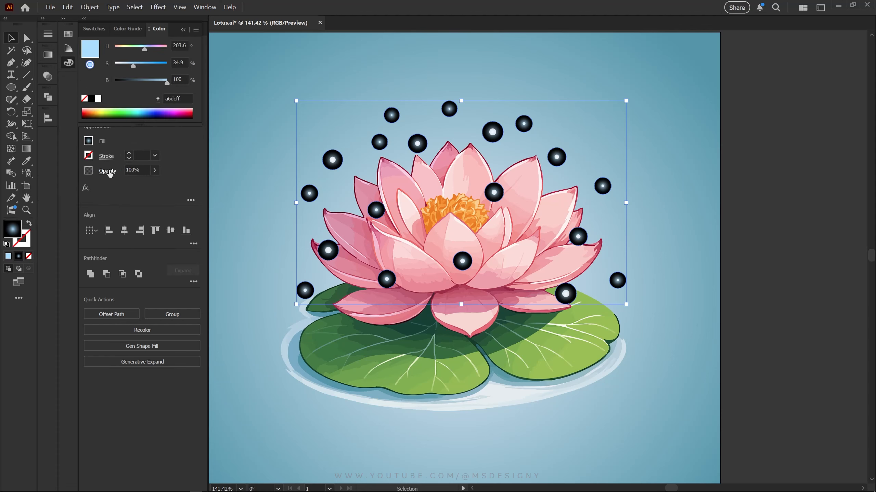
Step: Set the enlarged glow circles to Screen blending at 95% opacity
{"action": "left_click", "coordinate": [47, 76]}
{"action": "left_click", "coordinate": [25, 191]}
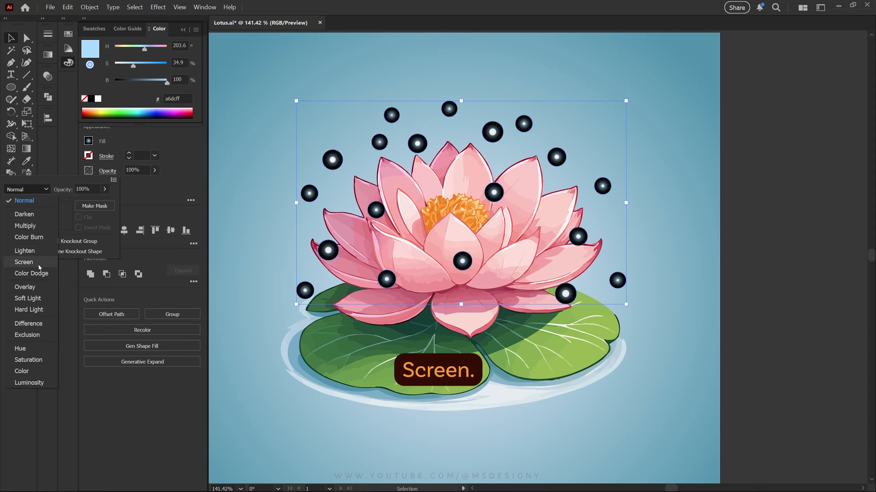
{"action": "left_click", "coordinate": [24, 262]}
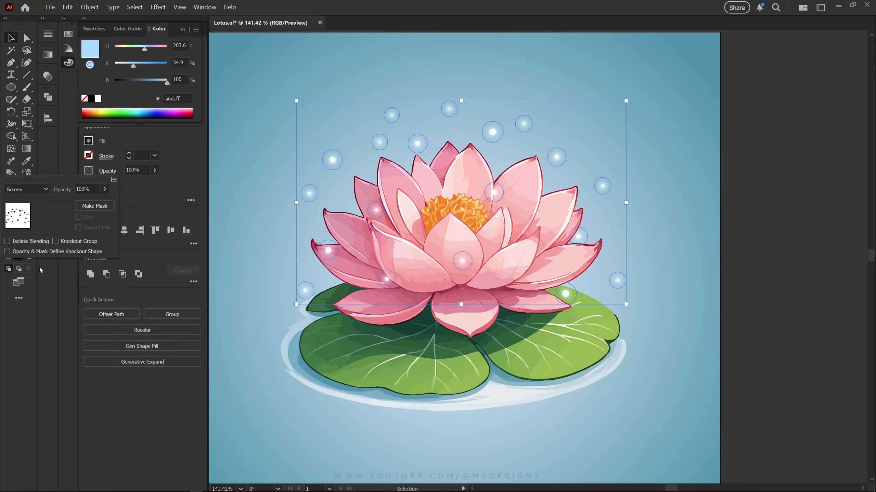
{"action": "left_click_drag", "start_coordinate": [89, 201], "coordinate": [81, 204]}
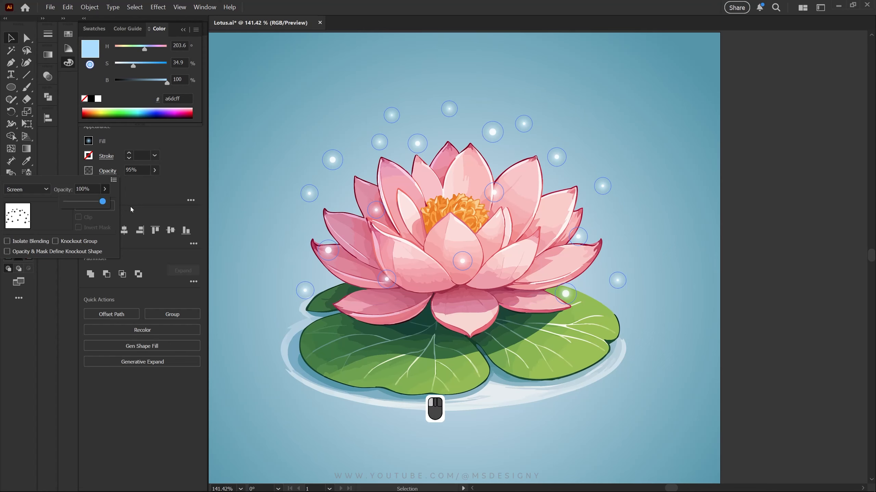
{"action": "left_click", "coordinate": [181, 142]}
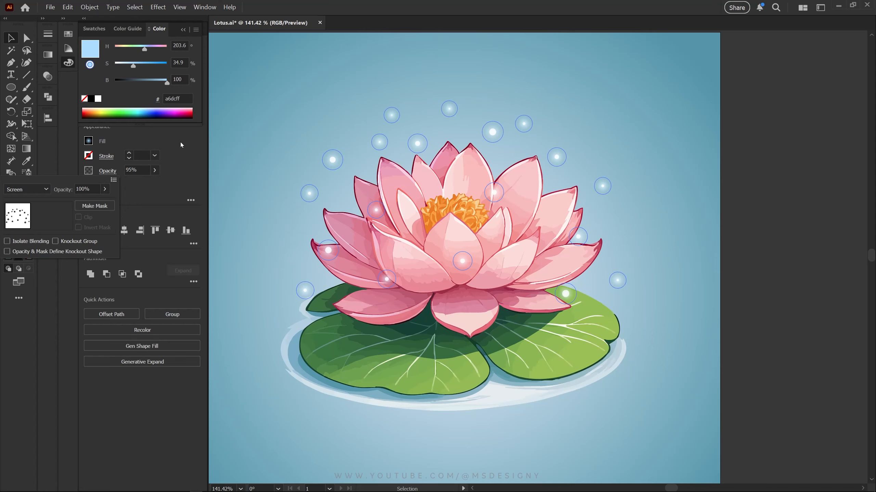
Step: Change the glow gradient's inner stop to a more saturated blue with a hue of about 227° and 100% brightness
{"action": "left_click", "coordinate": [91, 143]}
{"action": "left_click", "coordinate": [89, 142]}
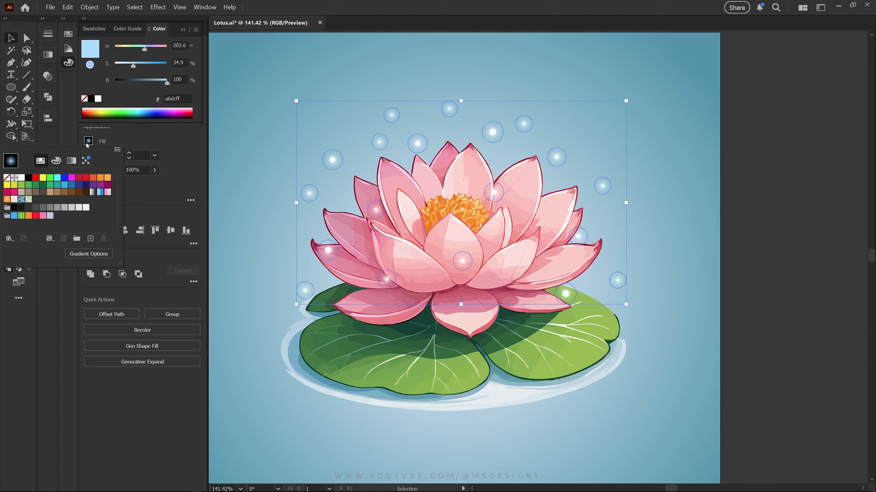
{"action": "left_click", "coordinate": [91, 143]}
{"action": "left_click", "coordinate": [48, 55]}
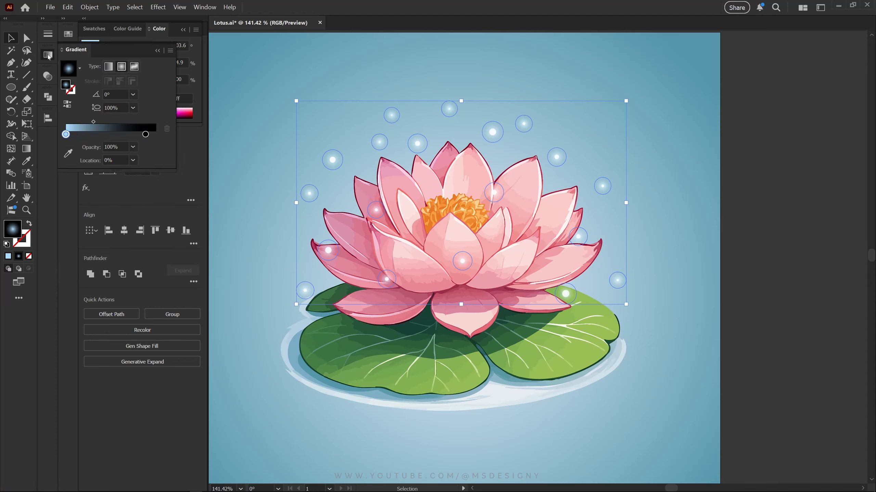
{"action": "double_click", "coordinate": [66, 134]}
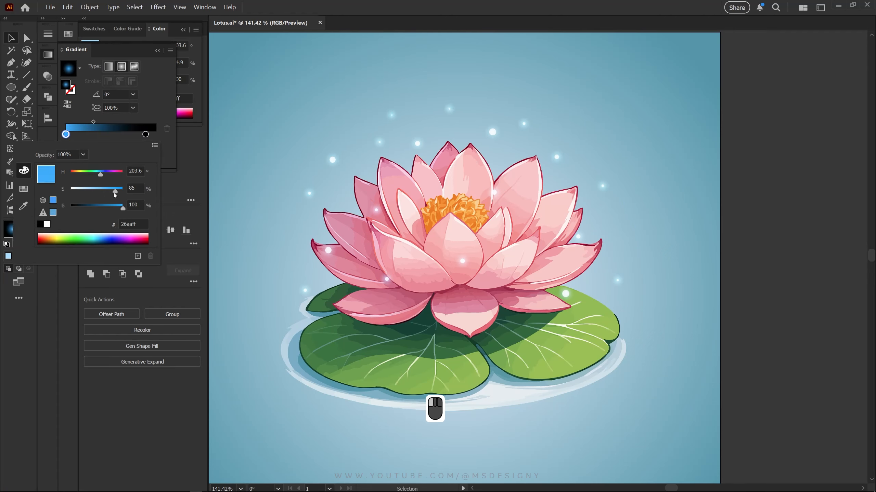
{"action": "mouse_move", "coordinate": [101, 176]}
{"action": "left_mouse_down"}
{"action": "mouse_move", "coordinate": [89, 175]}
{"action": "mouse_move", "coordinate": [103, 175]}
{"action": "left_mouse_up"}
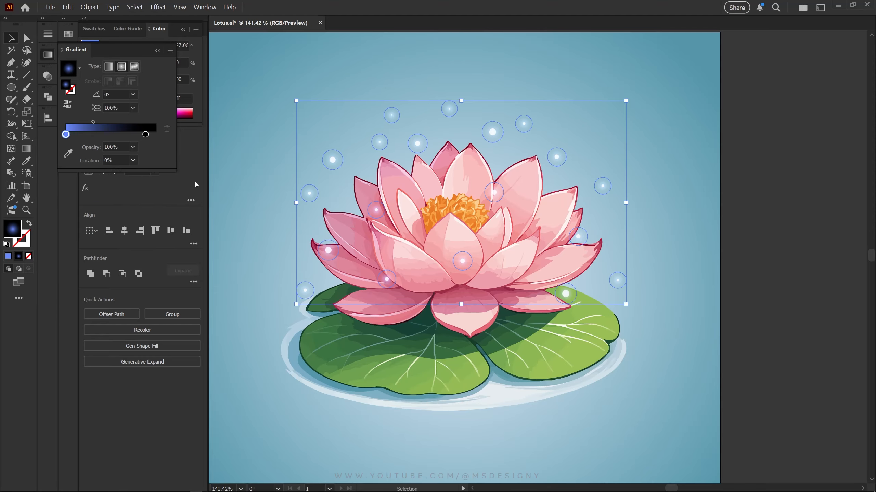
Step: Draw additional tiny white circles with the Ellipse tool, scattered over the petals and around the lotus between the glowing particles
{"action": "key", "text": "l"}
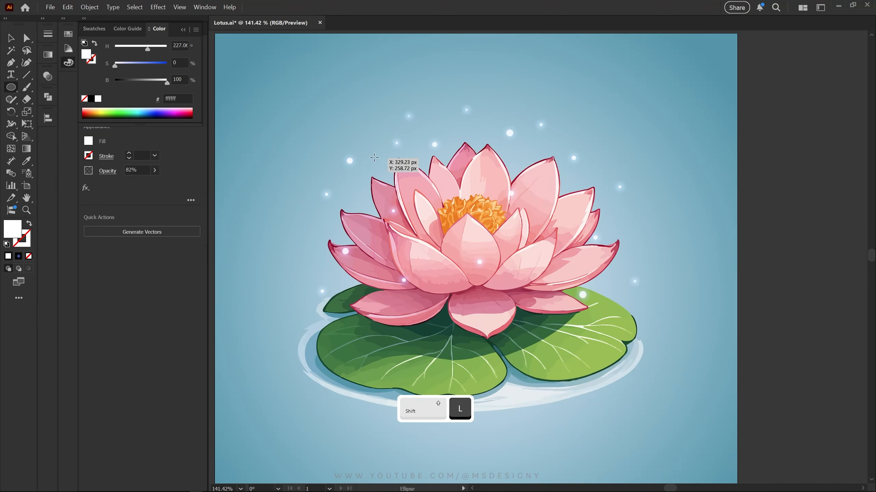
{"action": "left_click_drag", "start_coordinate": [376, 156], "coordinate": [377, 157]}
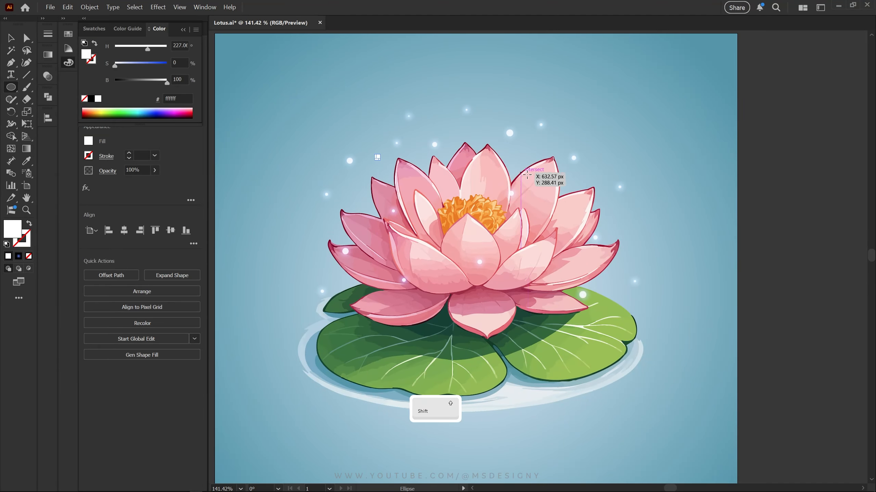
{"action": "left_click_drag", "start_coordinate": [534, 178], "coordinate": [539, 183]}
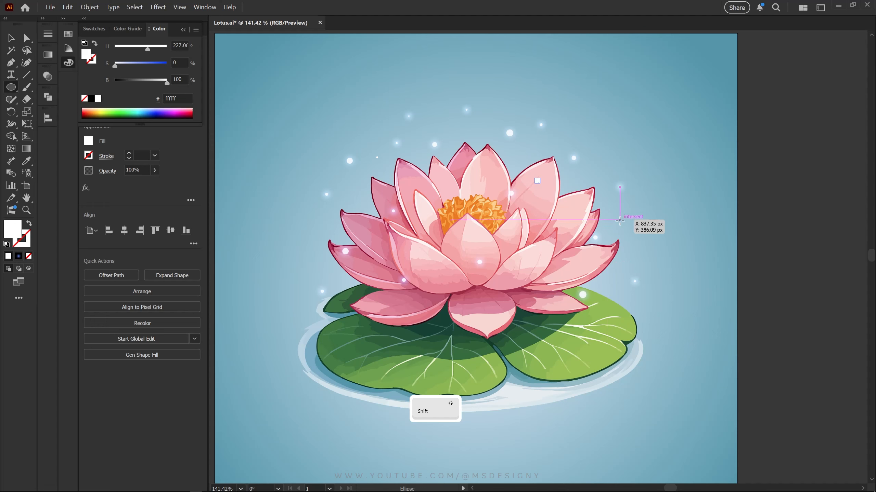
{"action": "left_click_drag", "start_coordinate": [619, 222], "coordinate": [622, 225]}
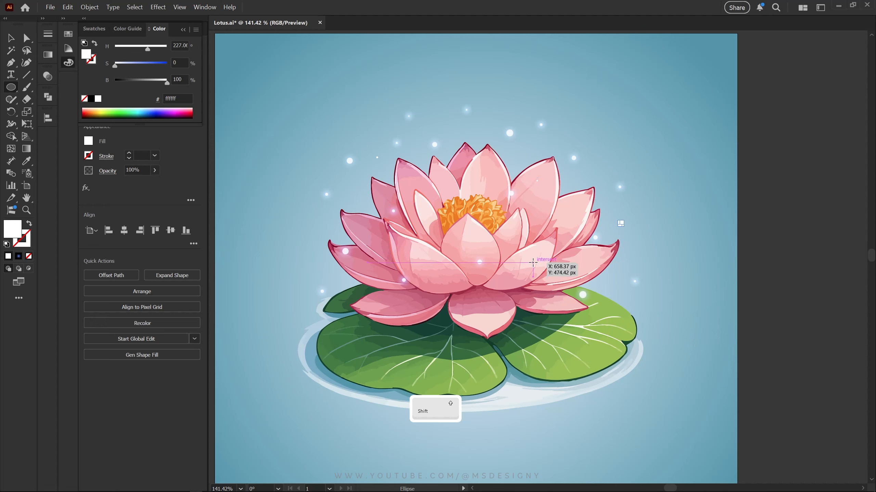
{"action": "left_click_drag", "start_coordinate": [532, 262], "coordinate": [578, 263]}
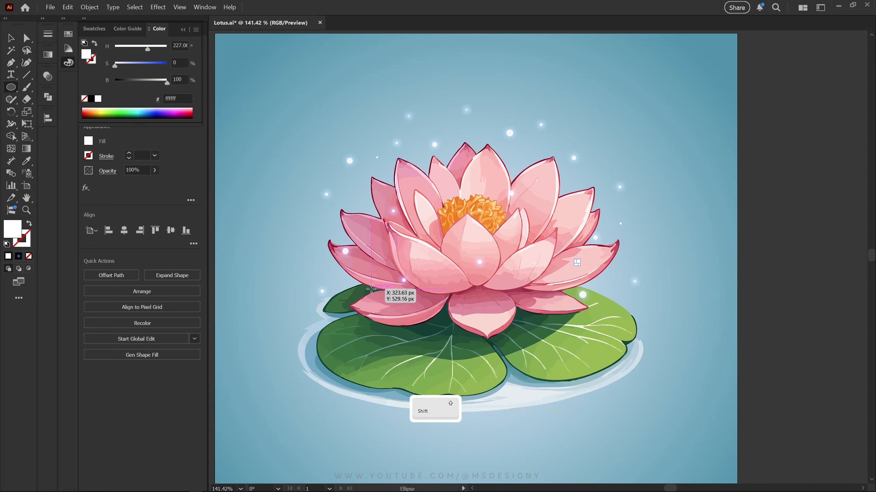
{"action": "left_click_drag", "start_coordinate": [371, 289], "coordinate": [374, 291]}
{"action": "left_click_drag", "start_coordinate": [462, 203], "coordinate": [464, 205]}
{"action": "left_click_drag", "start_coordinate": [477, 164], "coordinate": [479, 166]}
{"action": "left_click_drag", "start_coordinate": [495, 106], "coordinate": [496, 107]}
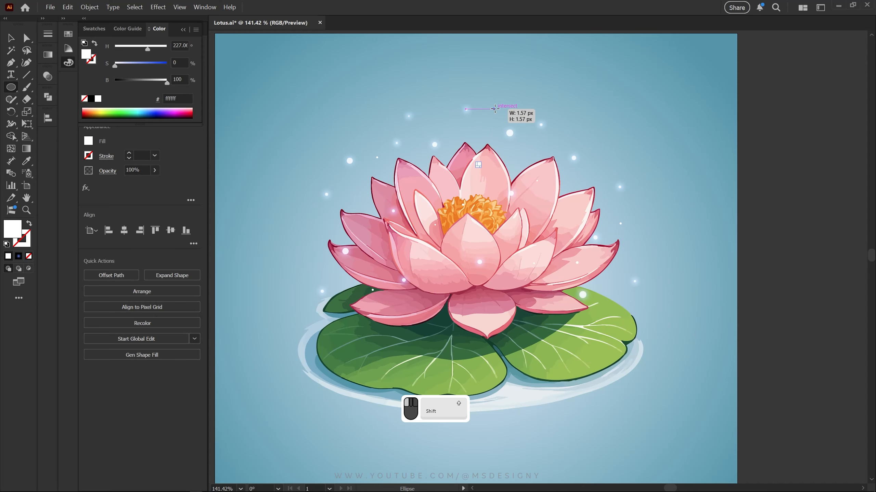